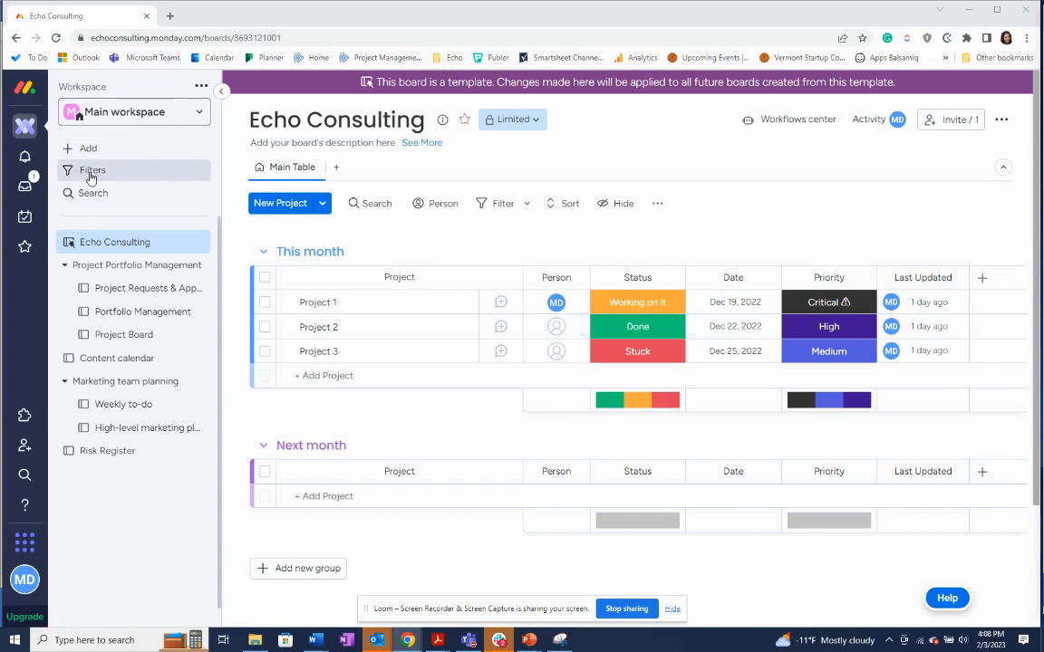
Browse the Project Management templates in the template center, and return to the Echo Consulting board.
{"action": "left_click", "coordinate": [85, 149]}
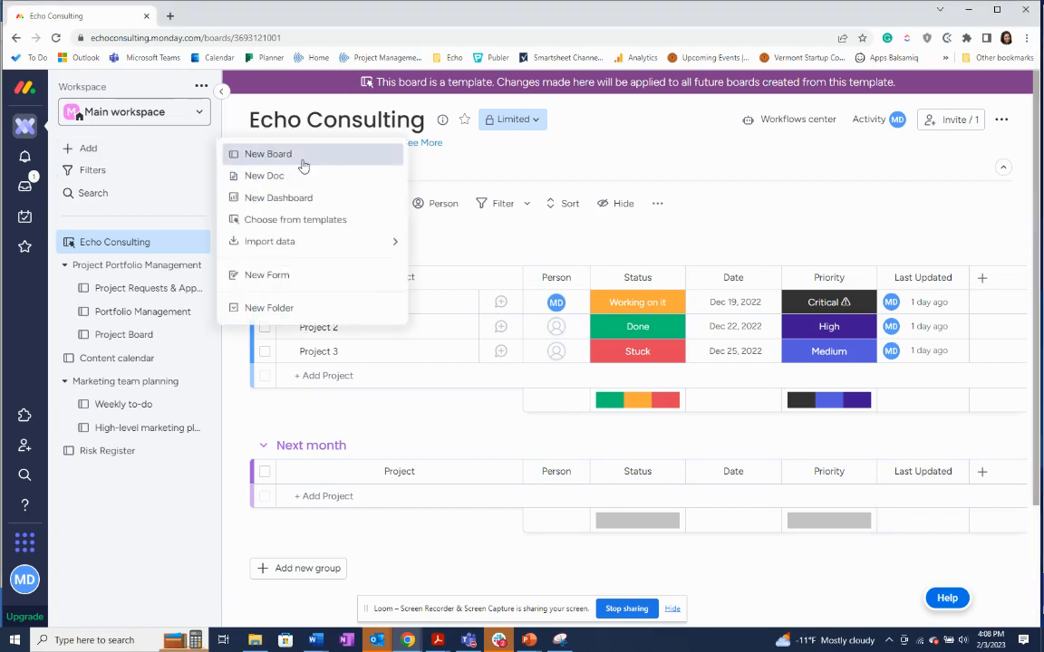
{"action": "left_click", "coordinate": [260, 222]}
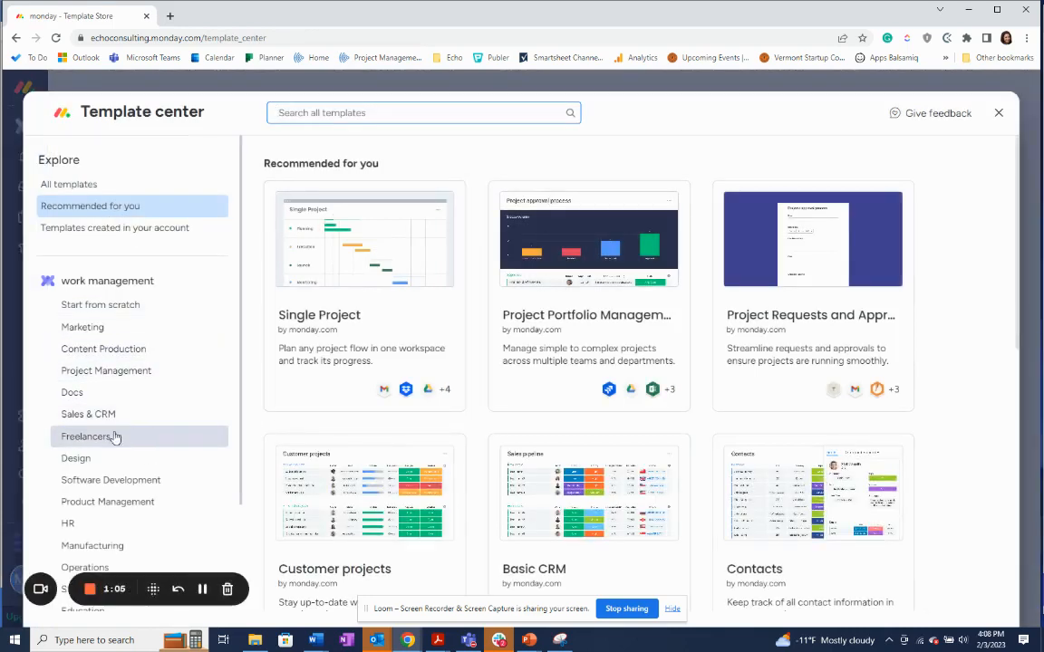
{"action": "scroll", "coordinate": [77, 403], "scroll_direction": "down", "scroll_amount": 2}
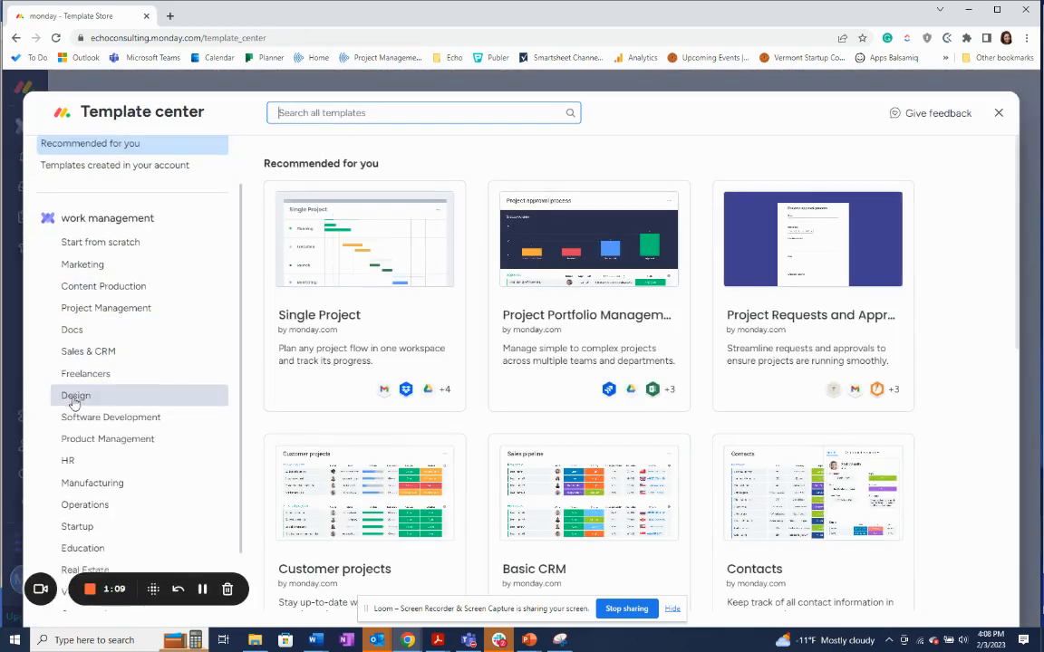
{"action": "scroll", "coordinate": [91, 367], "scroll_direction": "down", "scroll_amount": 1}
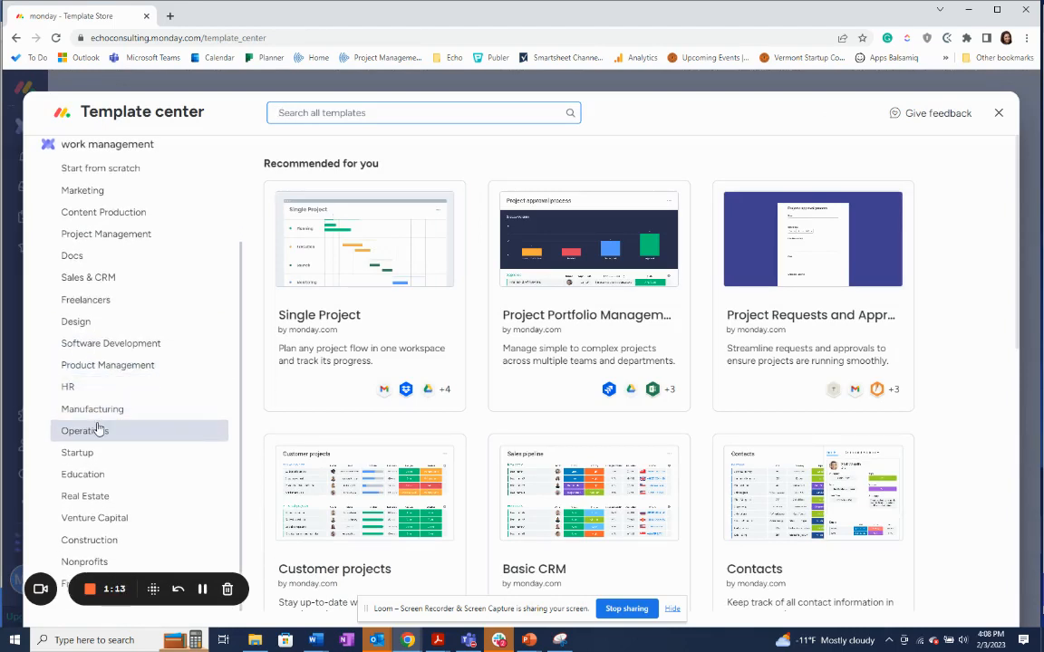
{"action": "left_click", "coordinate": [103, 235]}
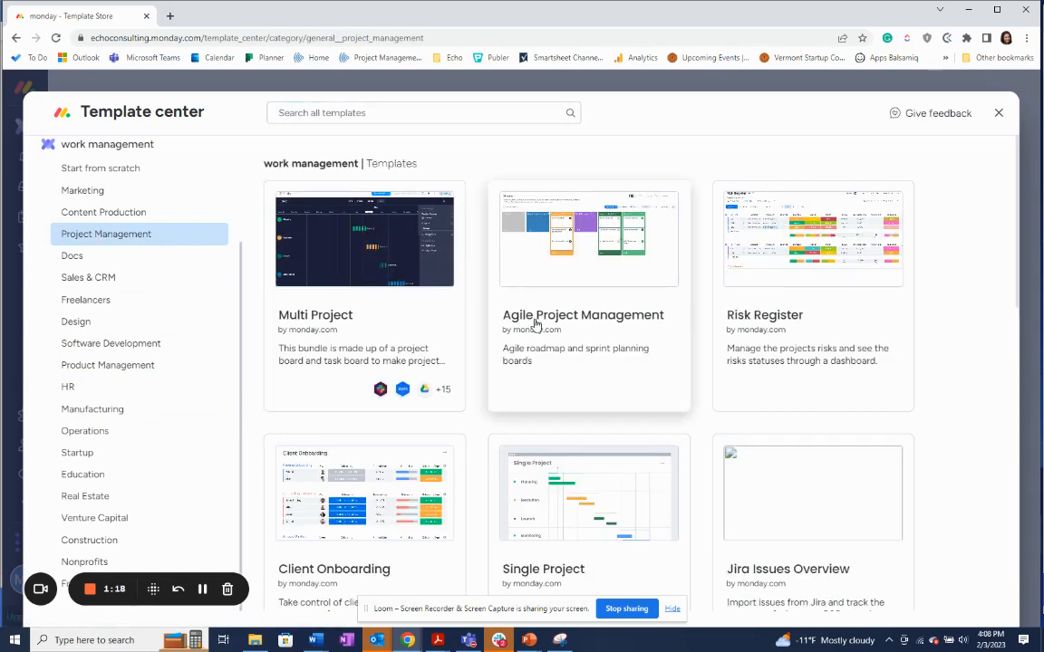
{"action": "scroll", "coordinate": [537, 327], "scroll_direction": "down", "scroll_amount": 1}
{"action": "scroll", "coordinate": [537, 327], "scroll_direction": "down", "scroll_amount": 4}
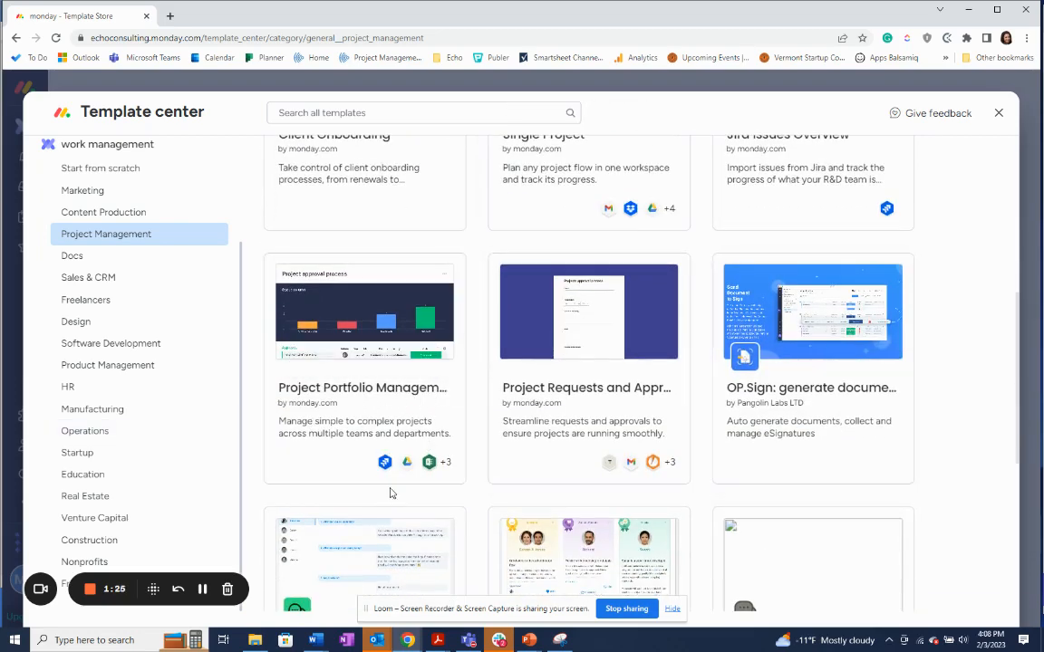
{"action": "scroll", "coordinate": [392, 489], "scroll_direction": "up", "scroll_amount": 2}
{"action": "scroll", "coordinate": [182, 453], "scroll_direction": "up", "scroll_amount": 2}
{"action": "scroll", "coordinate": [271, 409], "scroll_direction": "up", "scroll_amount": 3}
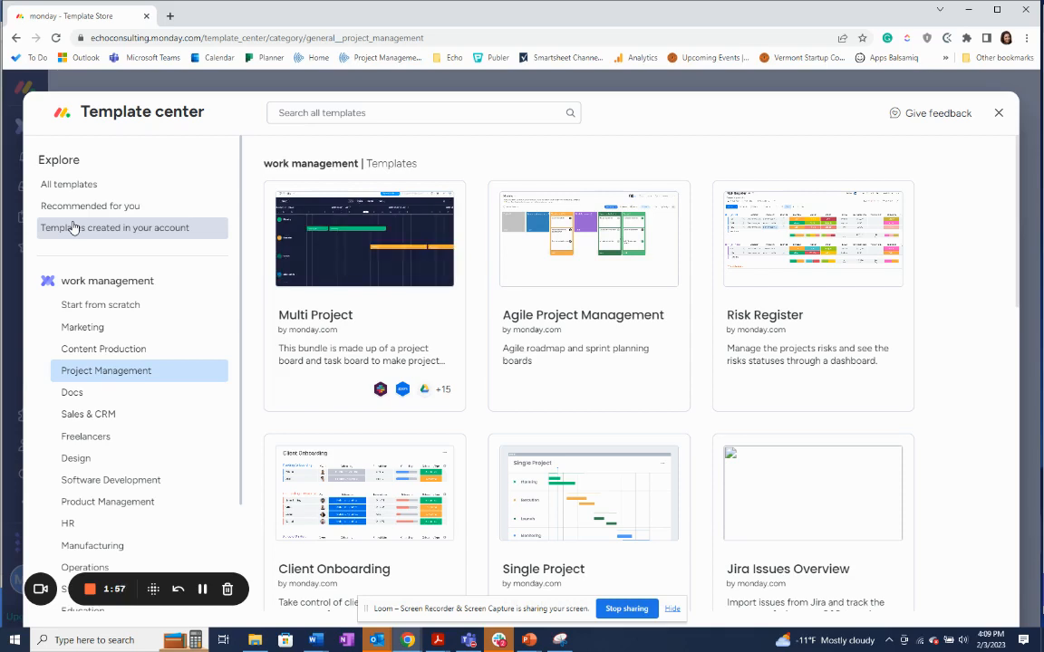
{"action": "left_click", "coordinate": [995, 116]}
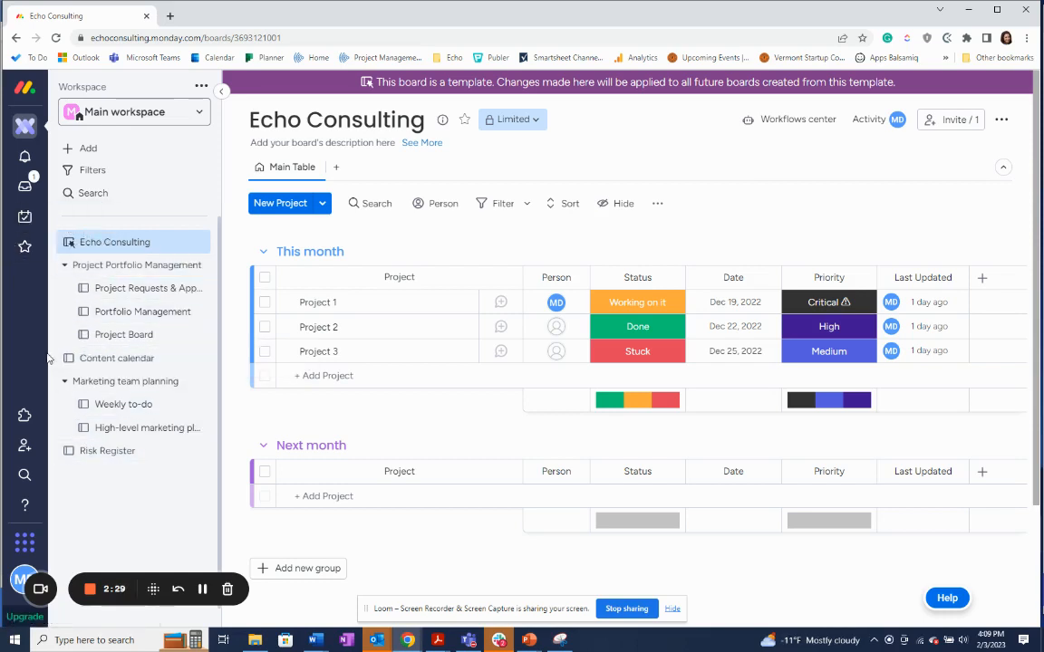
View the favorites list, and return to the work management workspace.
{"action": "left_click", "coordinate": [24, 255]}
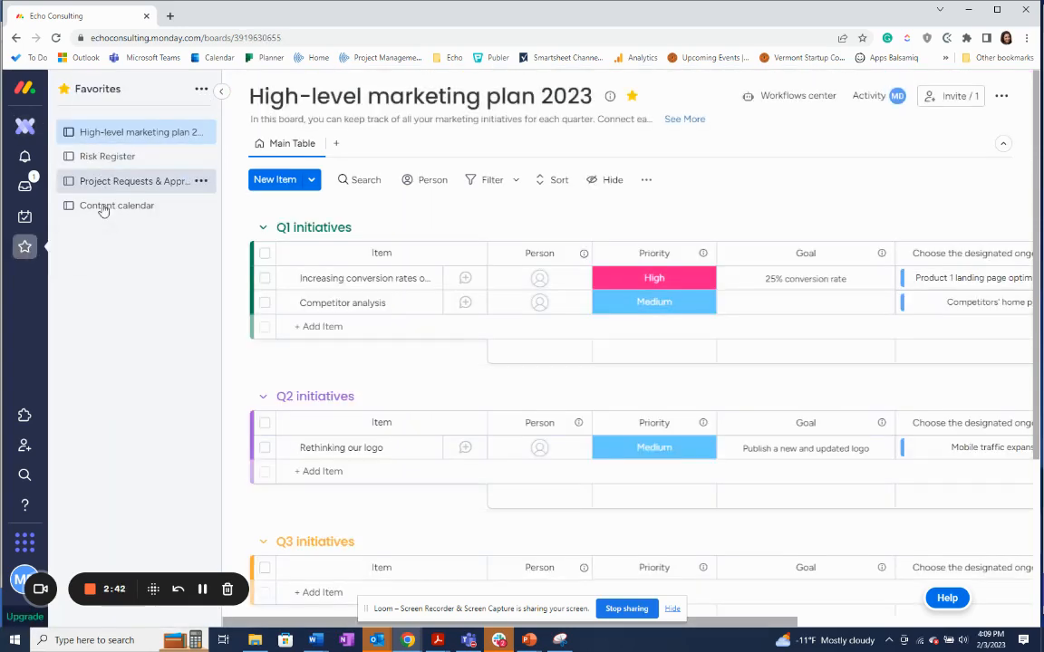
{"action": "left_click", "coordinate": [25, 127]}
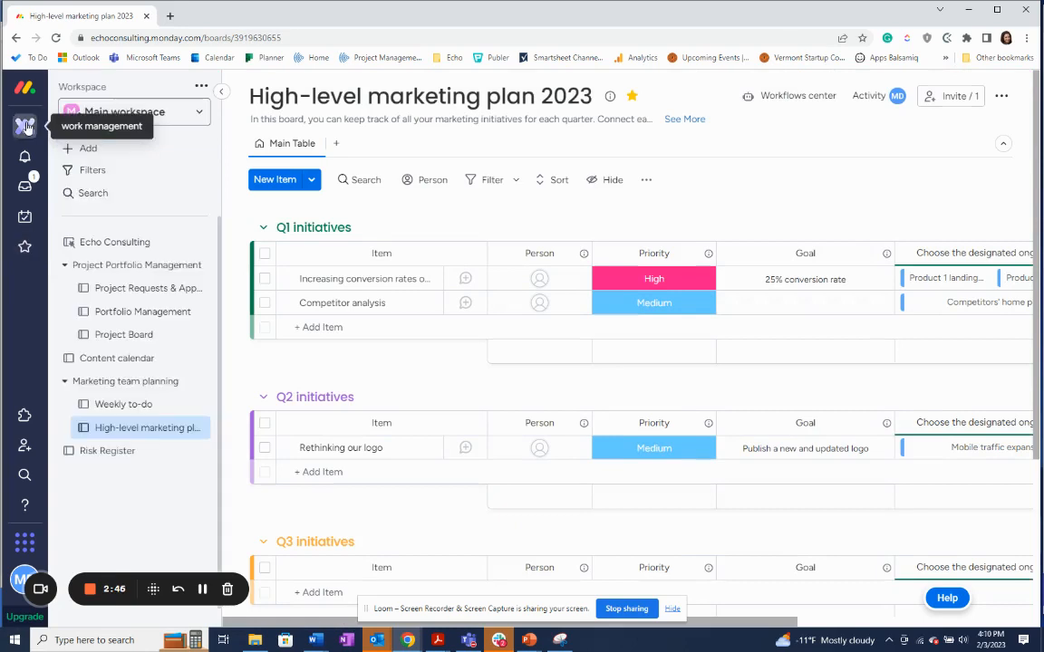
Open the Content calendar board, remove it from favorites and add it back.
{"action": "left_click", "coordinate": [123, 359]}
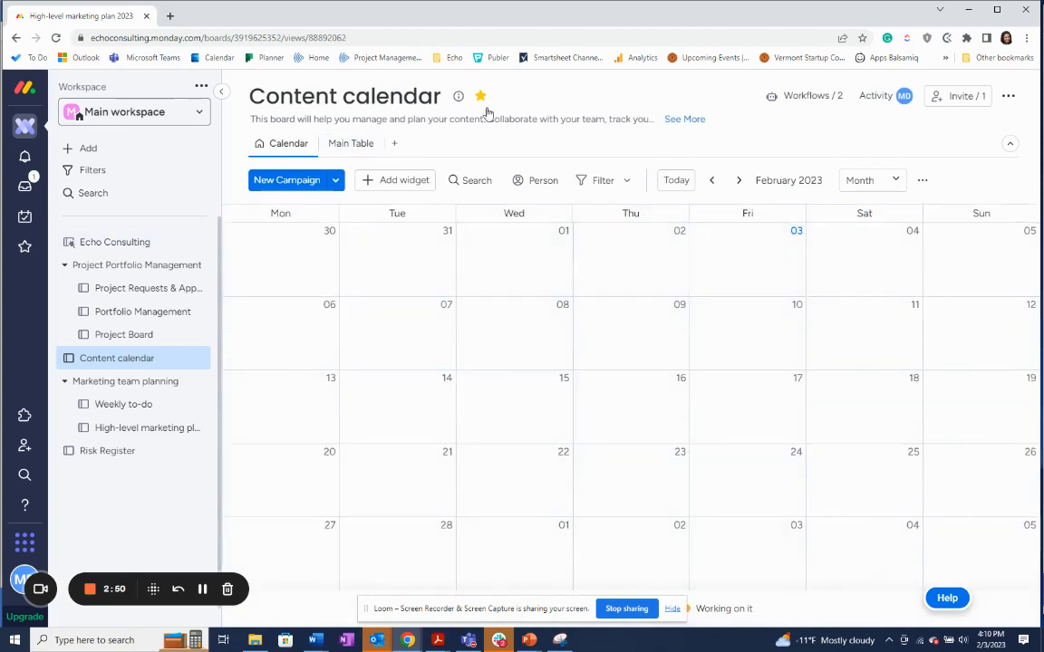
{"action": "left_click", "coordinate": [481, 95]}
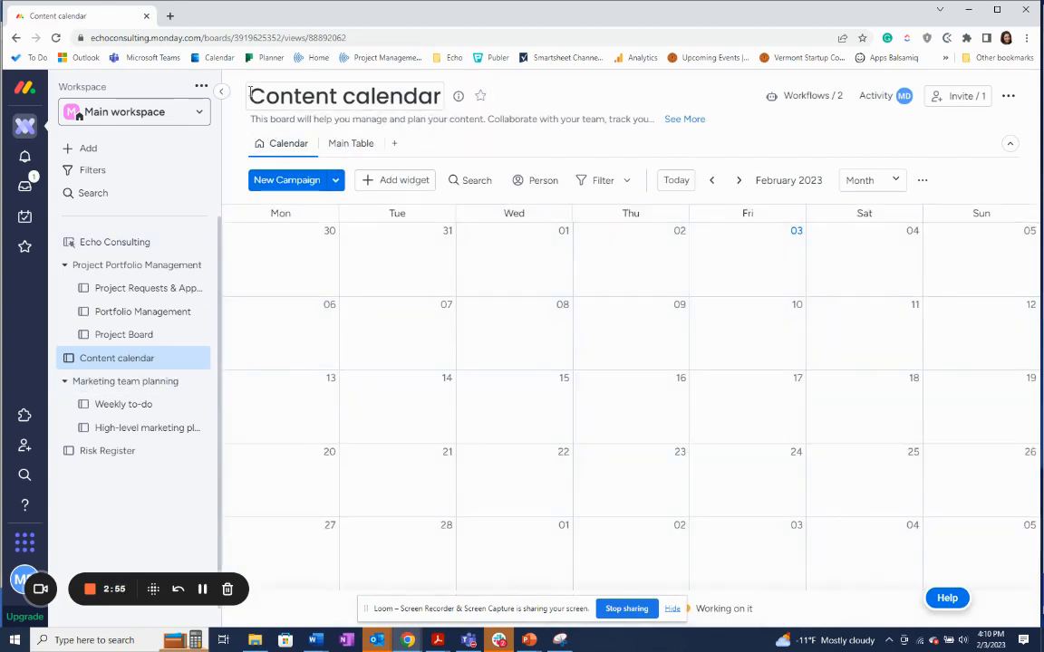
{"action": "left_click", "coordinate": [482, 100]}
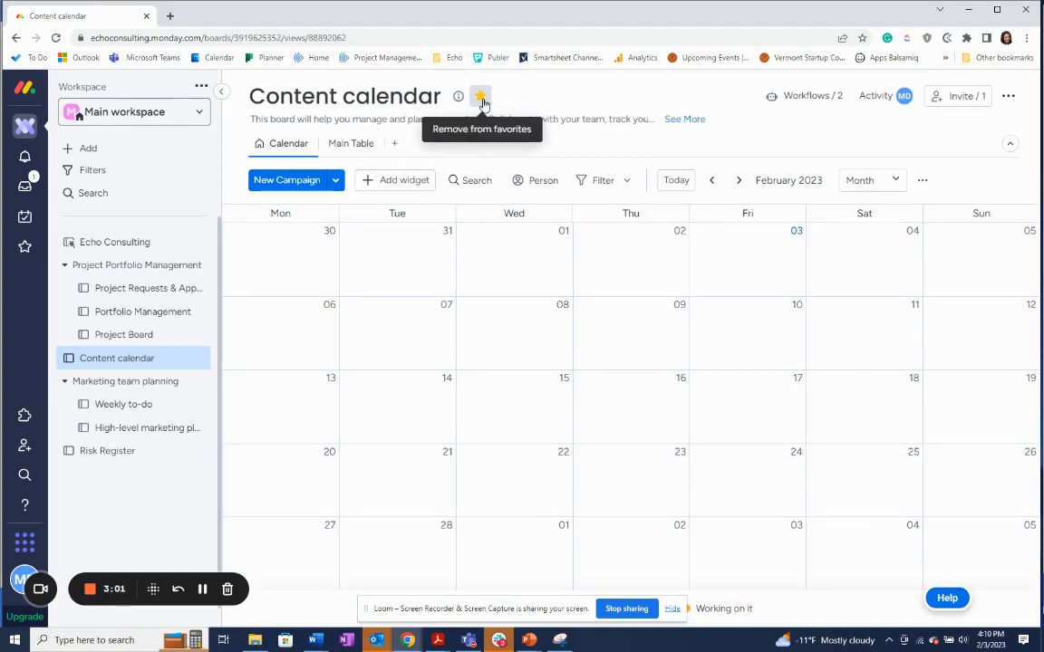
{"action": "left_click", "coordinate": [196, 360]}
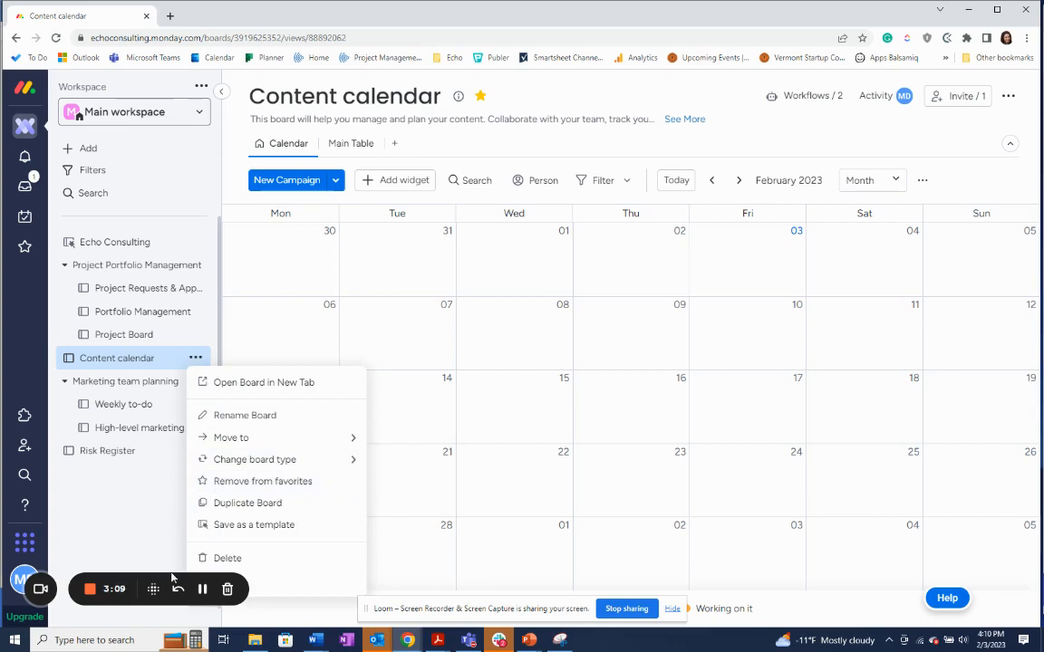
{"action": "left_click", "coordinate": [202, 593]}
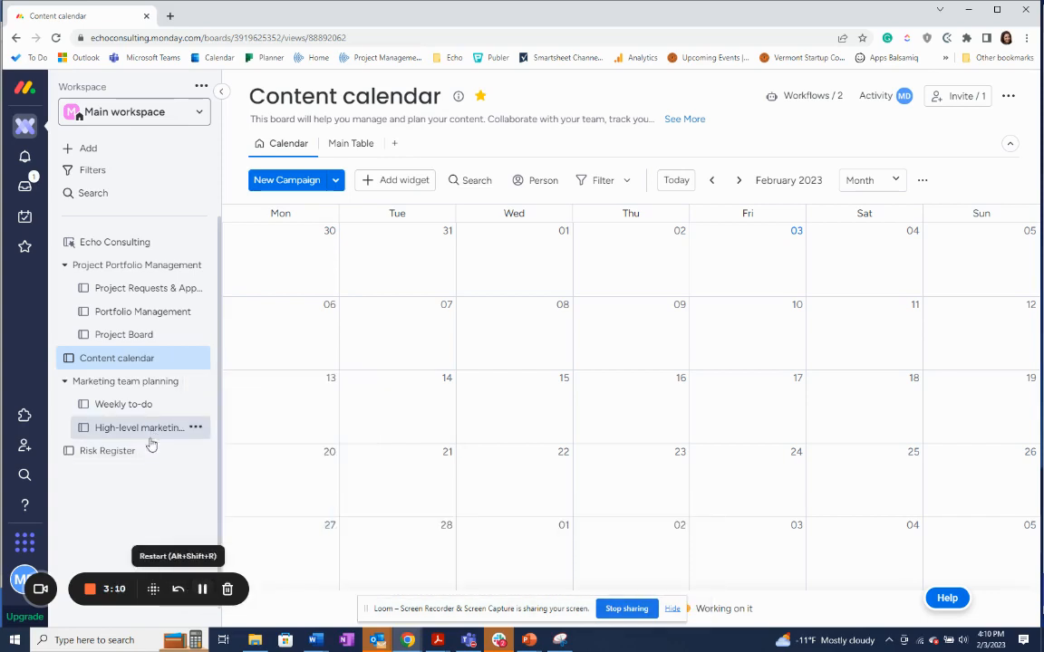
In the Risk Register, bulk-set the risk status of Project Romeo's Risk 1 and Risk 2 and Project Surge's Risk 1 to Mitigated.
{"action": "left_click", "coordinate": [121, 453]}
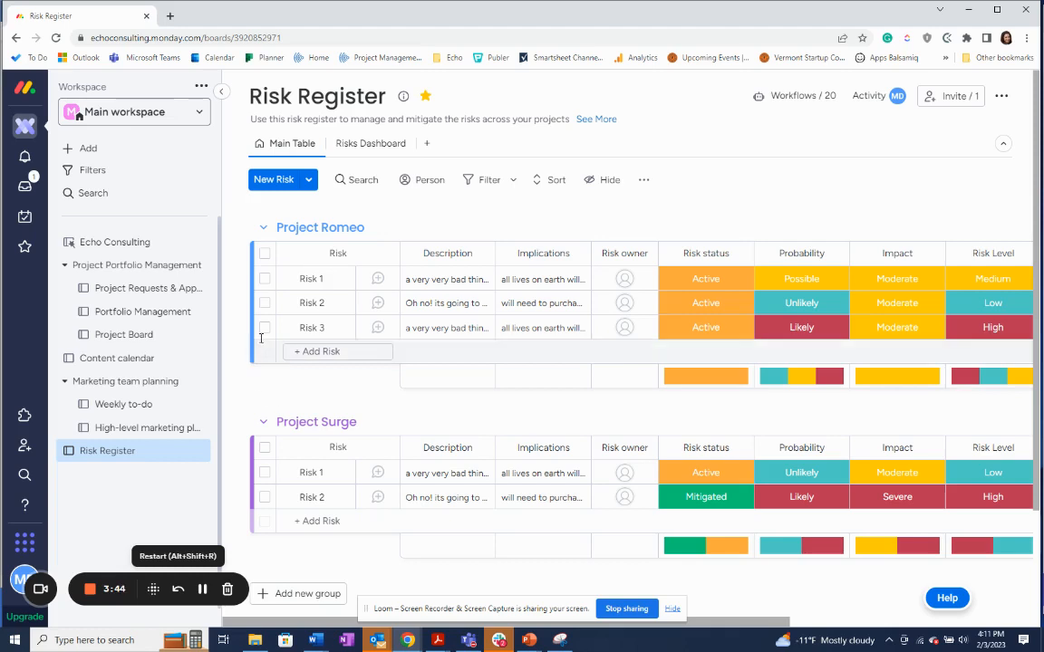
{"action": "left_click", "coordinate": [264, 279]}
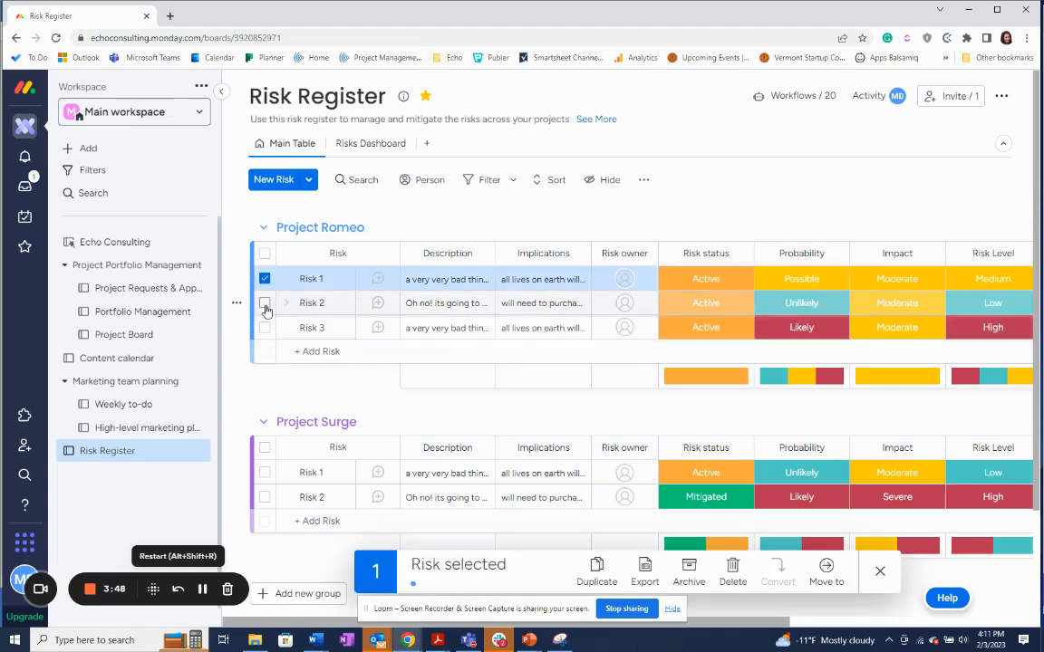
{"action": "left_click", "coordinate": [264, 304]}
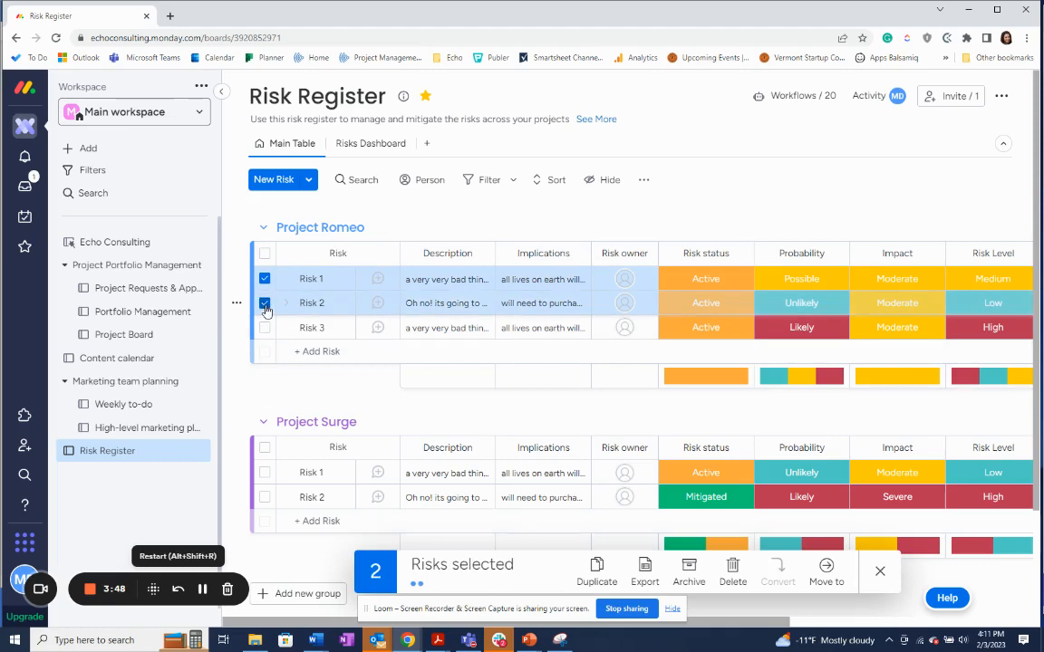
{"action": "left_click", "coordinate": [264, 472]}
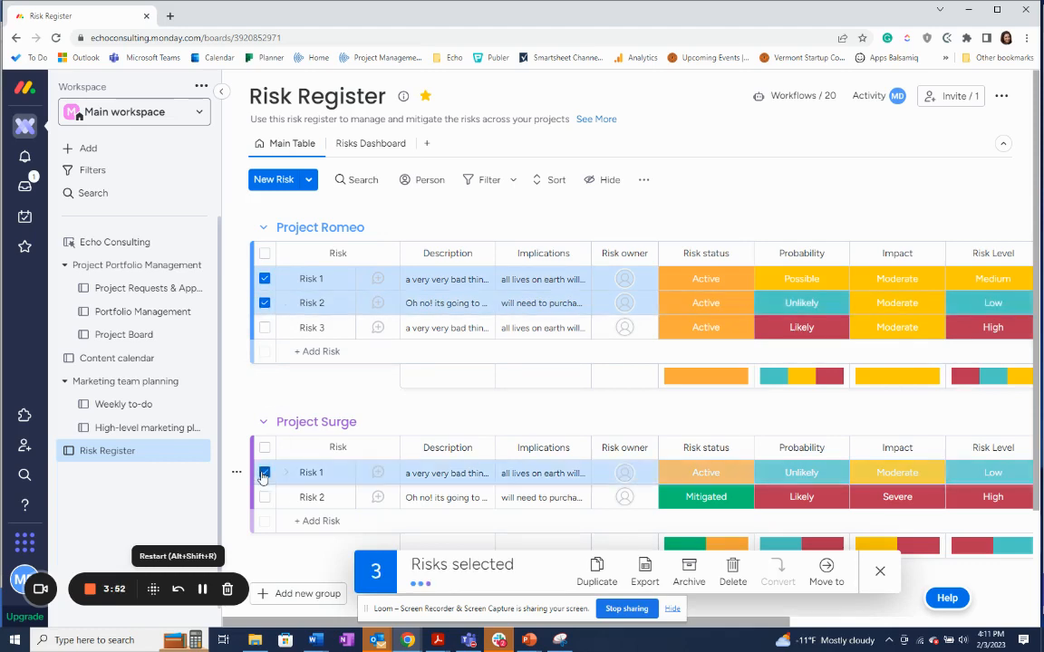
{"action": "left_click", "coordinate": [693, 285]}
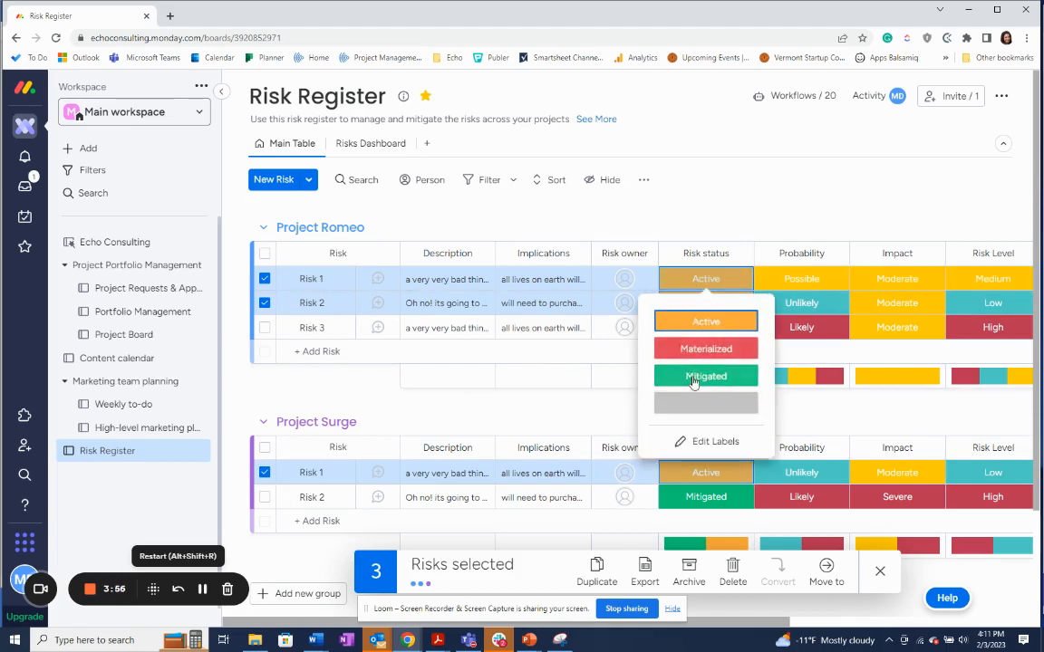
{"action": "left_click", "coordinate": [693, 378]}
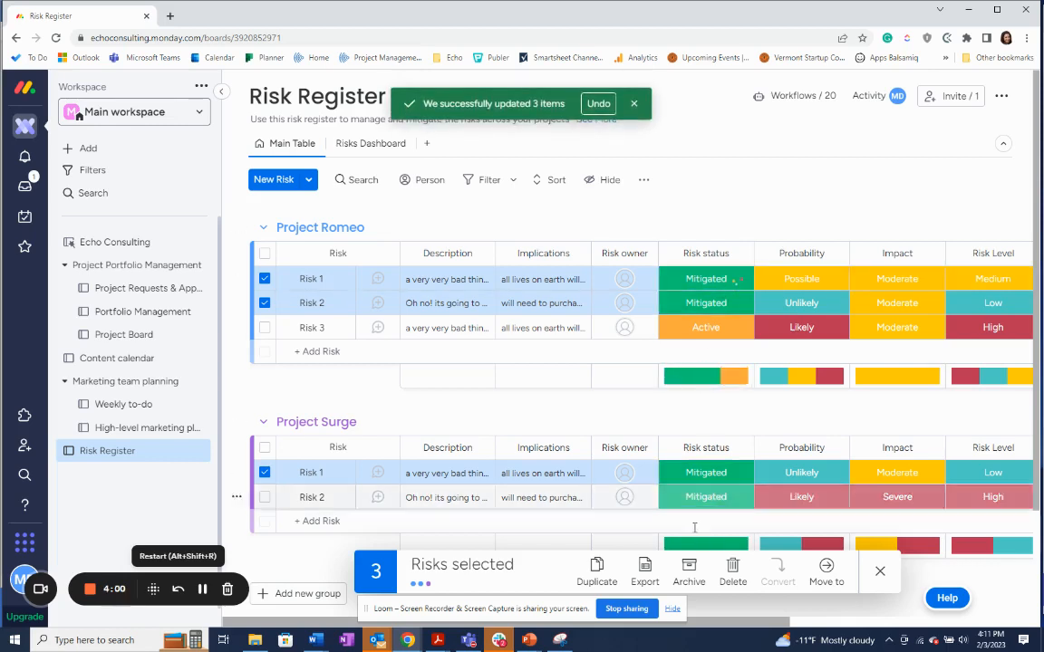
{"action": "left_click", "coordinate": [263, 473]}
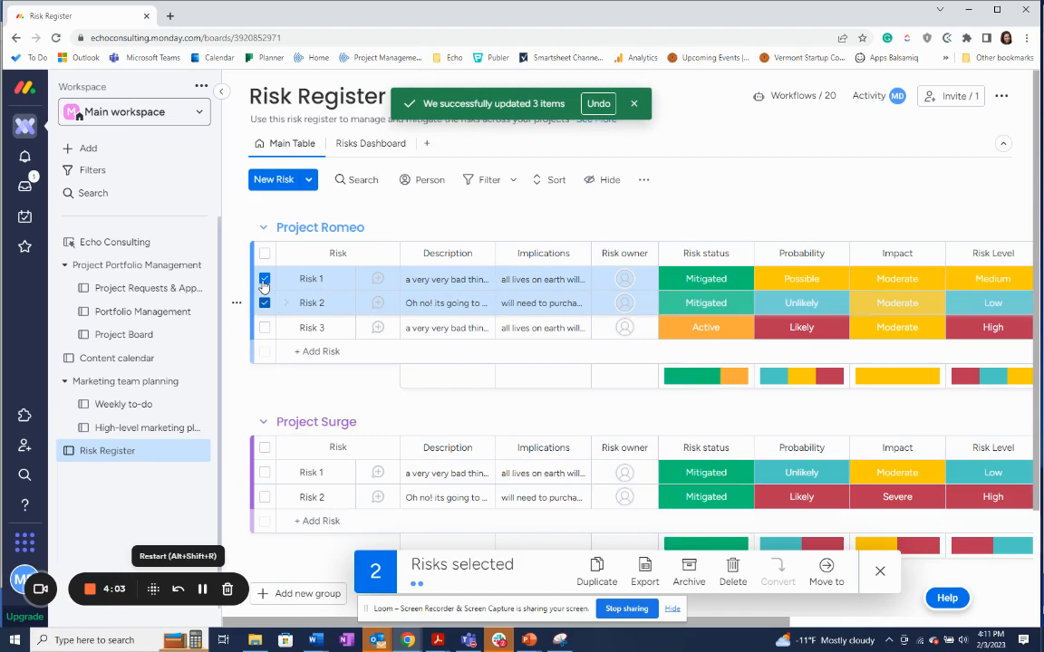
{"action": "left_click", "coordinate": [264, 303]}
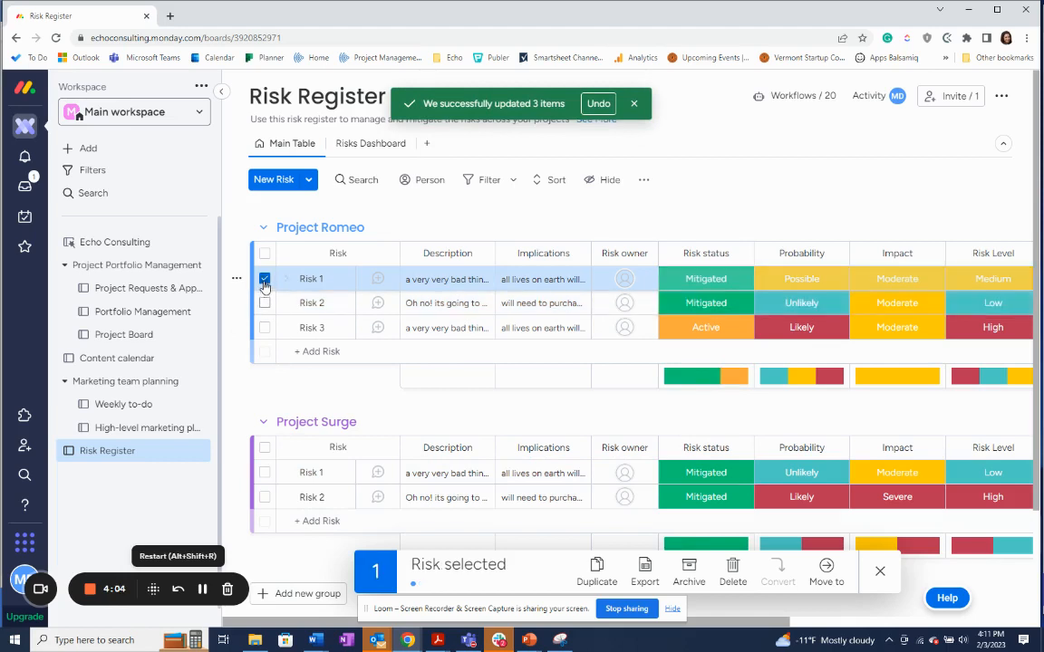
{"action": "left_click", "coordinate": [263, 278]}
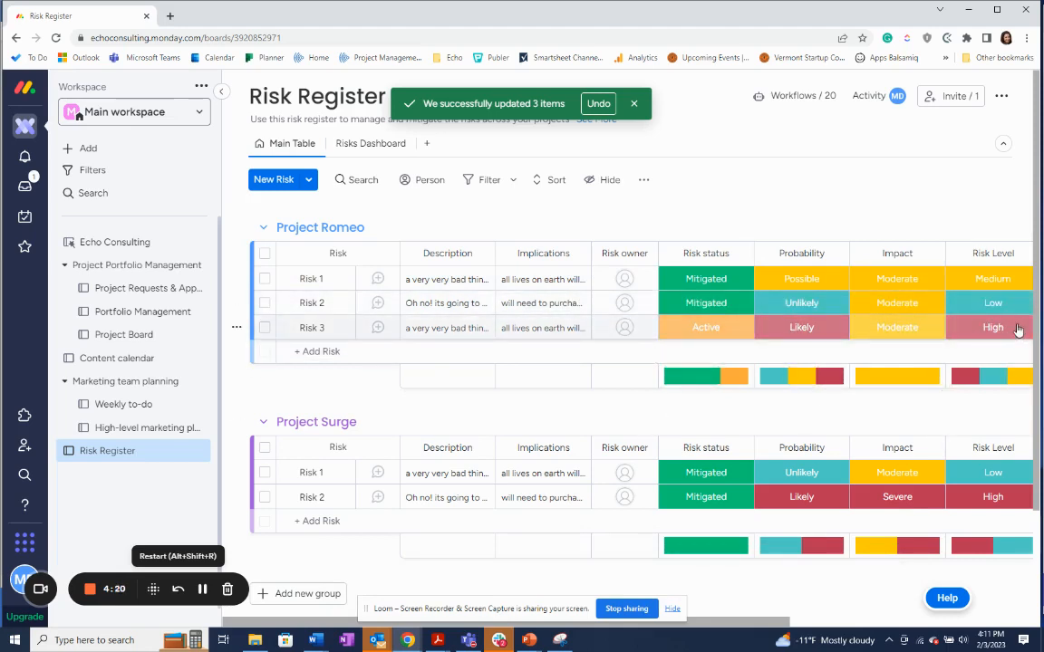
{"action": "left_click", "coordinate": [203, 590]}
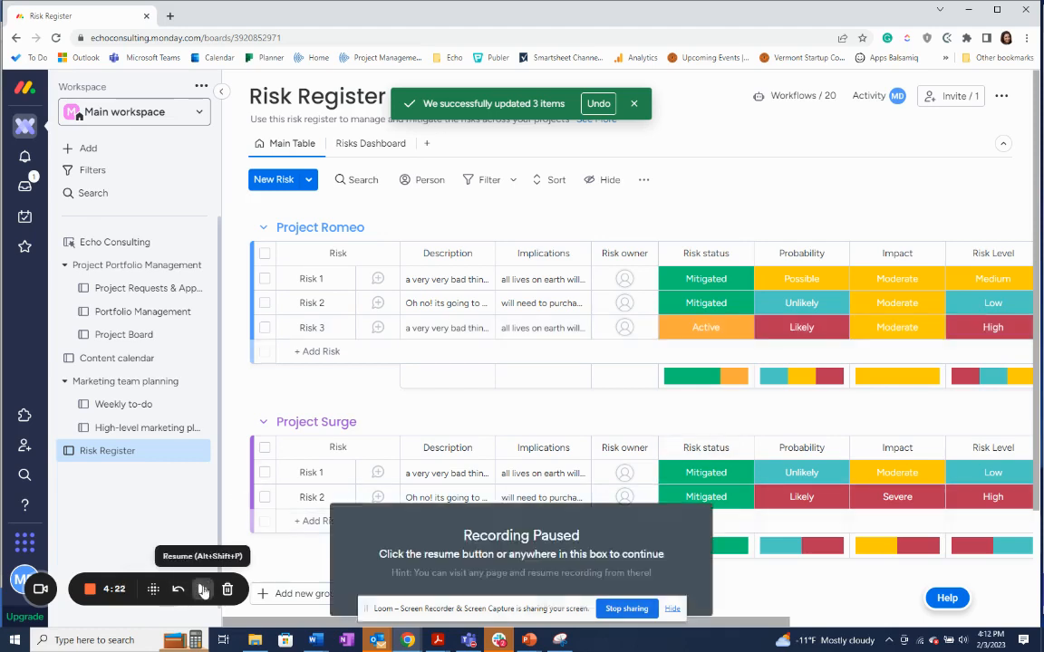
{"action": "left_click", "coordinate": [203, 589]}
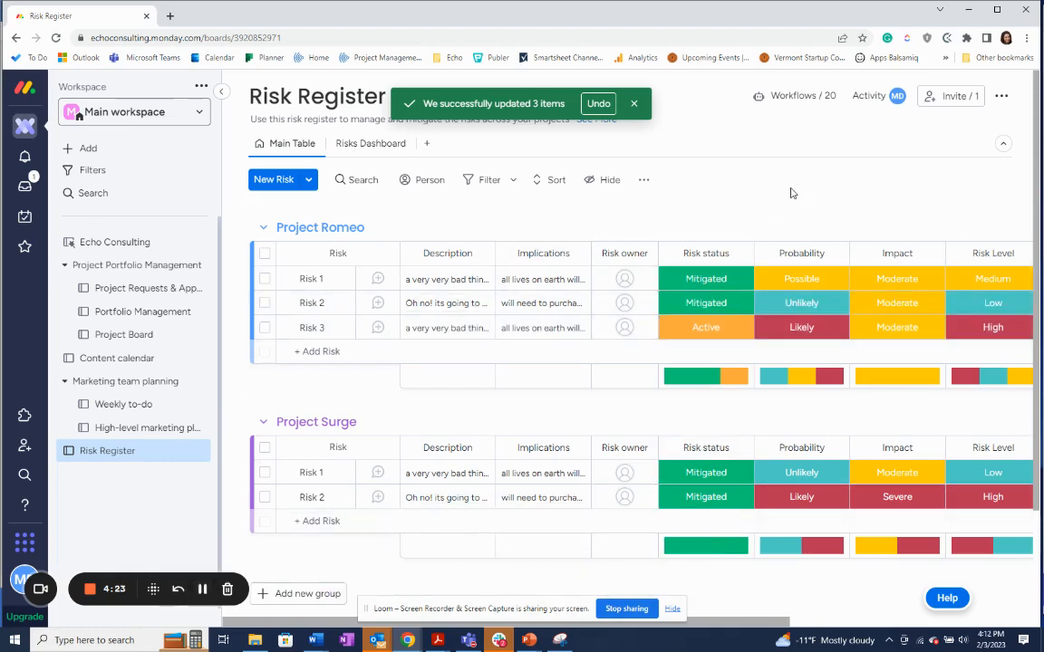
Search the Risk Register's workflows for "teams" and start the status-change recipe that notifies a team in a channel, using the existing account.
{"action": "left_click", "coordinate": [634, 105]}
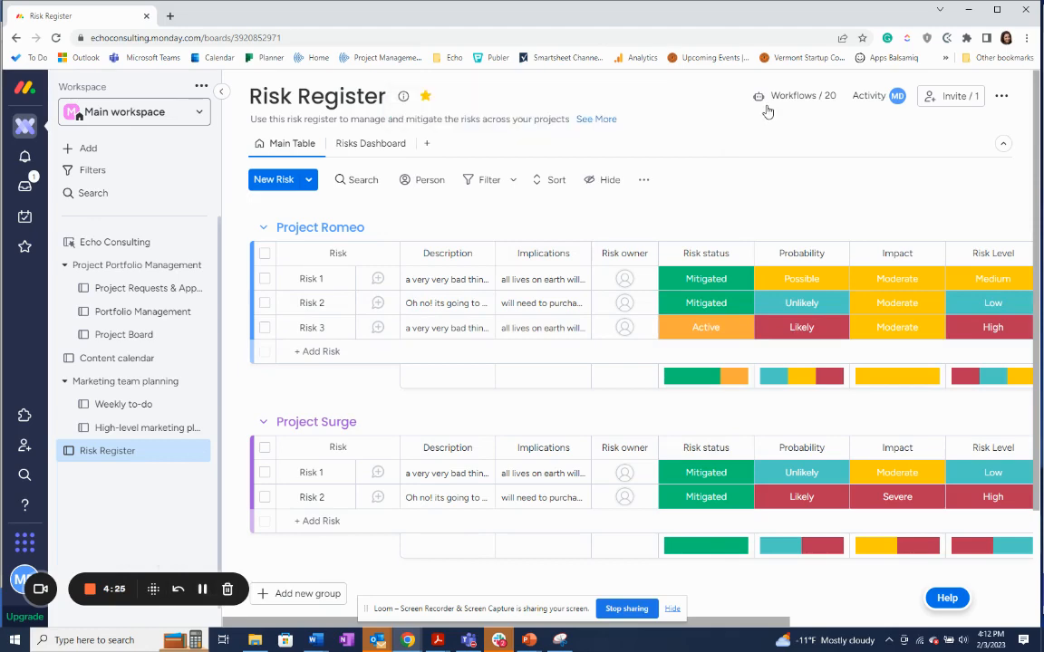
{"action": "left_click", "coordinate": [766, 103]}
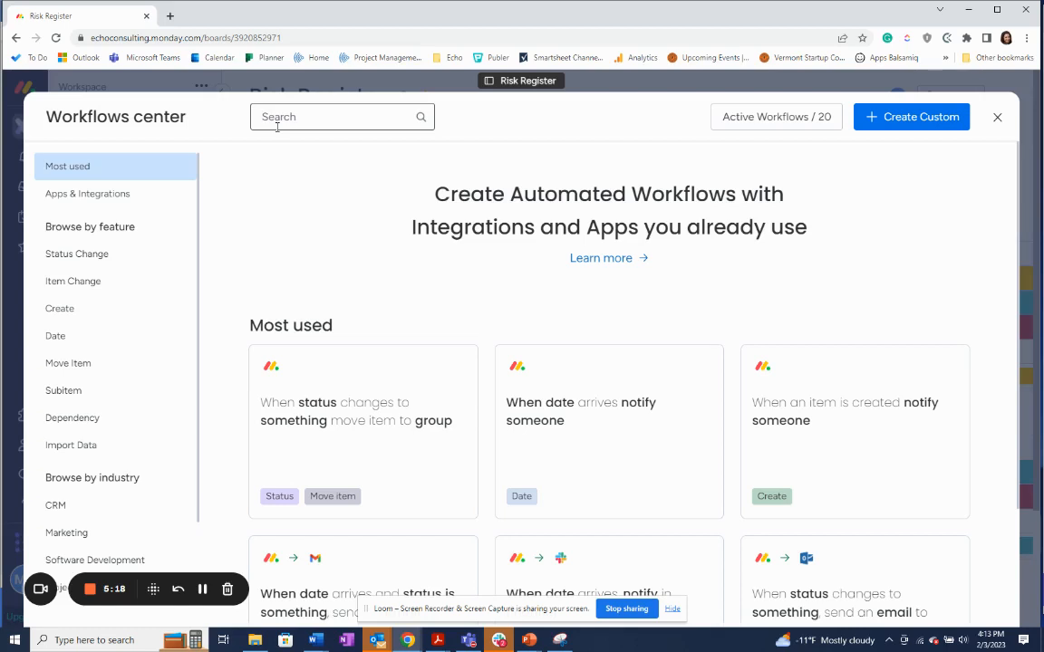
{"action": "type", "text": "teams"}
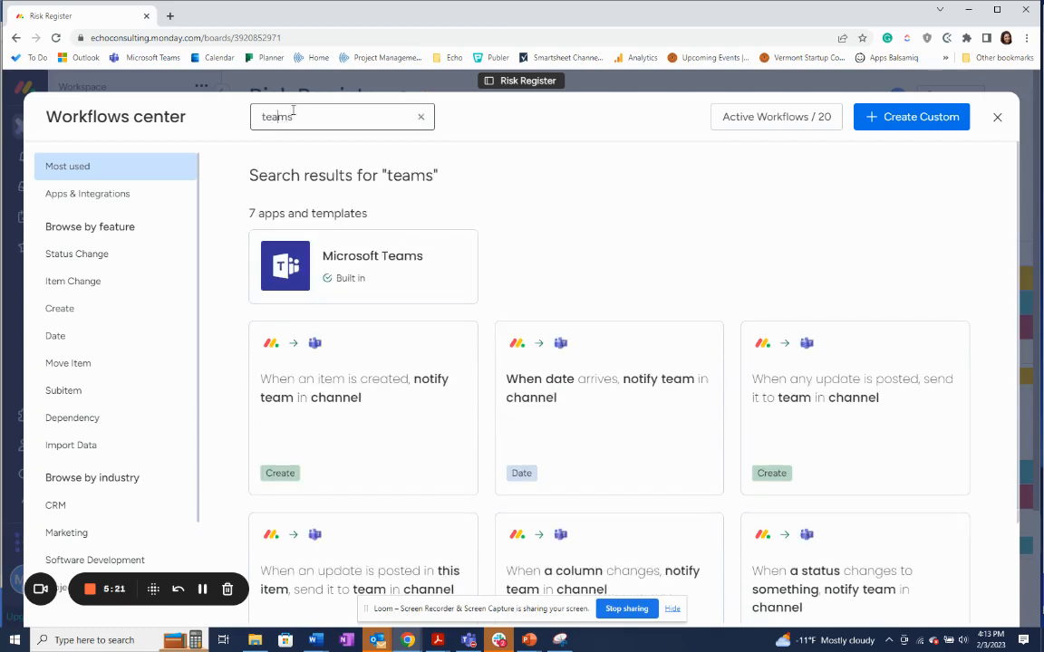
{"action": "scroll", "coordinate": [713, 281], "scroll_direction": "down", "scroll_amount": 2}
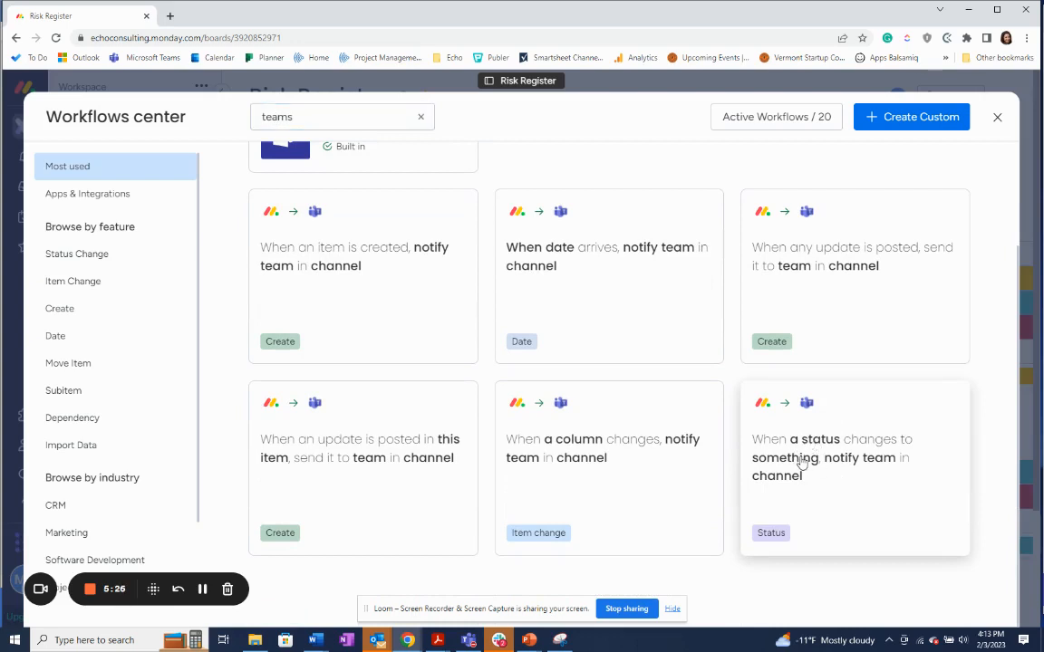
{"action": "left_click", "coordinate": [801, 462]}
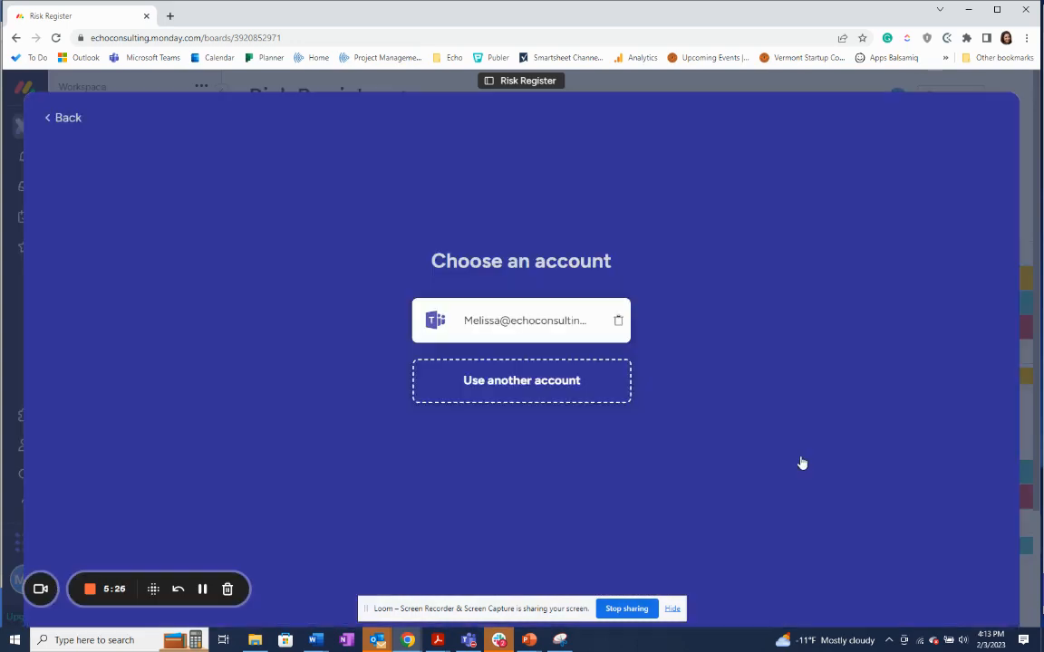
{"action": "left_click", "coordinate": [495, 330]}
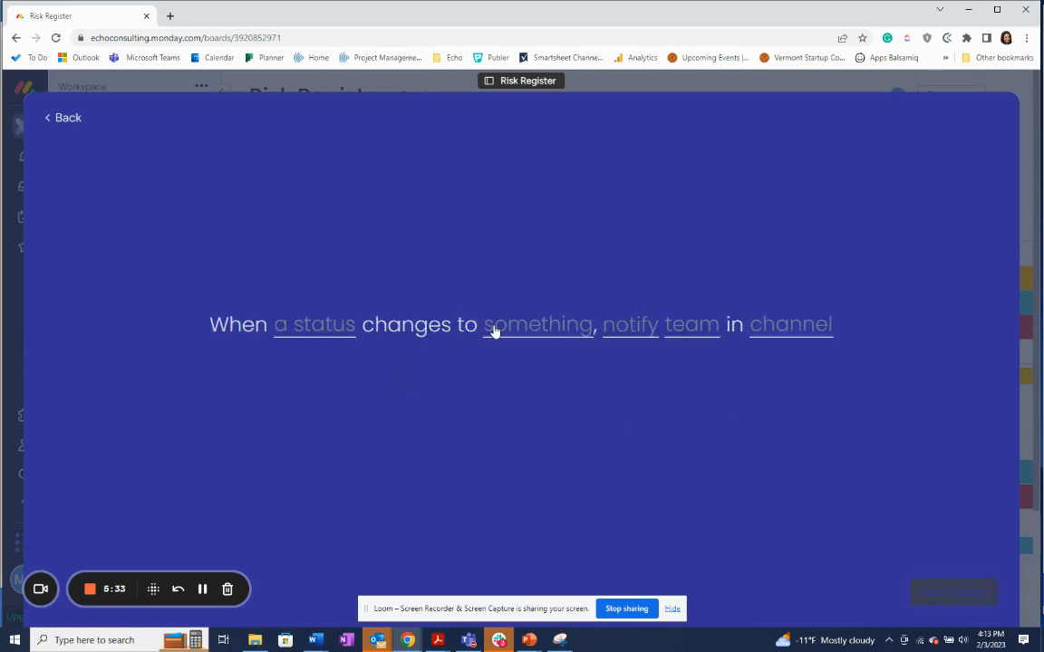
Set the workflow's trigger to when Impact changes to Severe.
{"action": "left_click", "coordinate": [329, 337]}
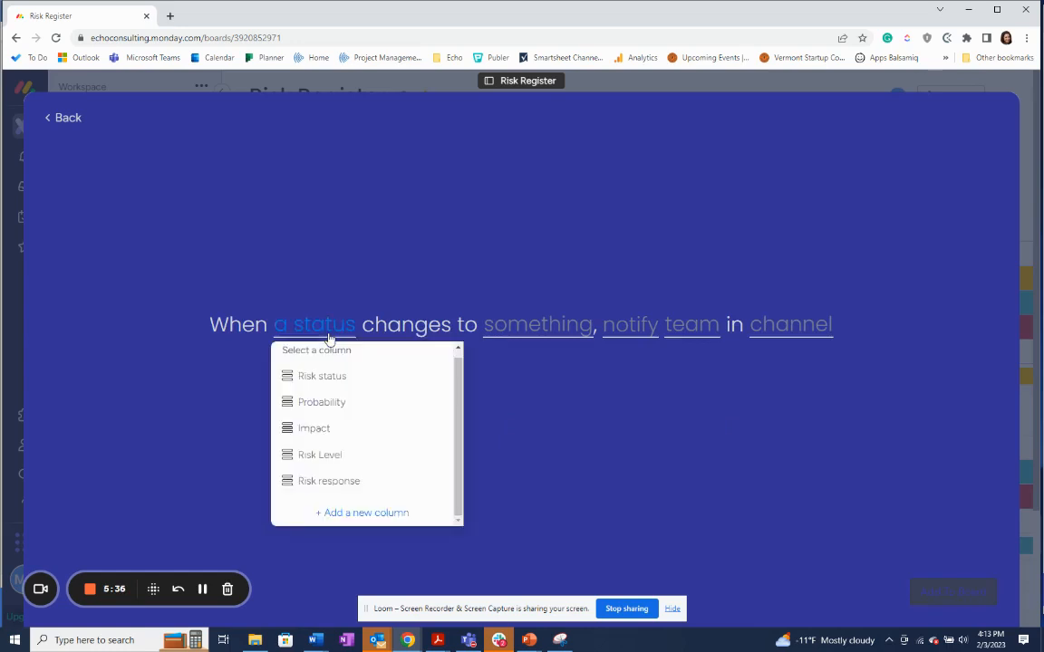
{"action": "left_click", "coordinate": [323, 433]}
{"action": "left_click", "coordinate": [522, 335]}
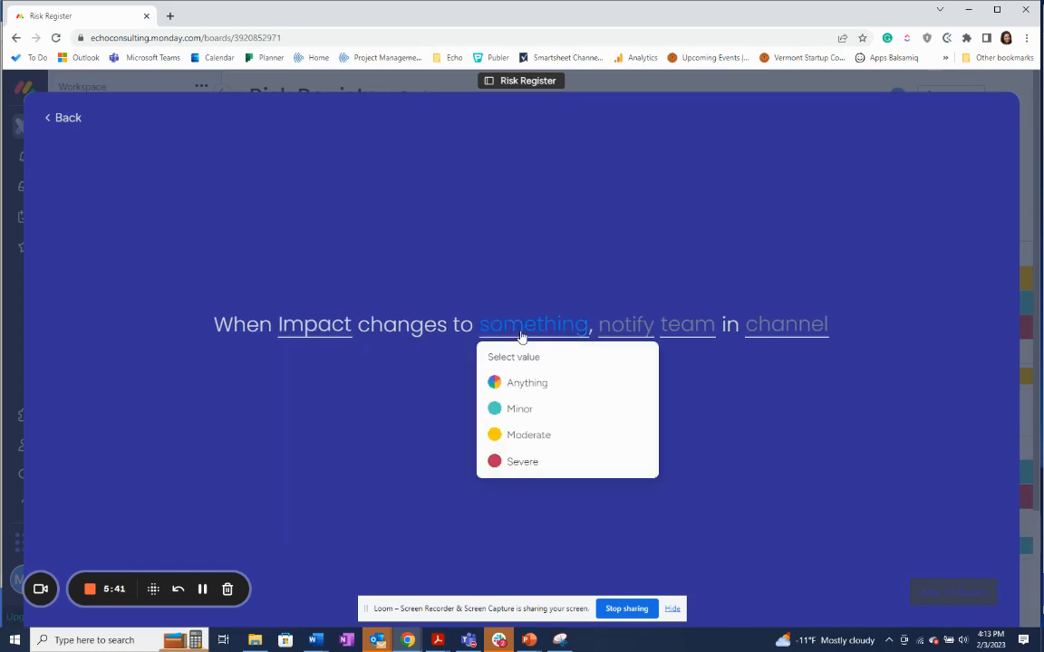
{"action": "left_click", "coordinate": [522, 462]}
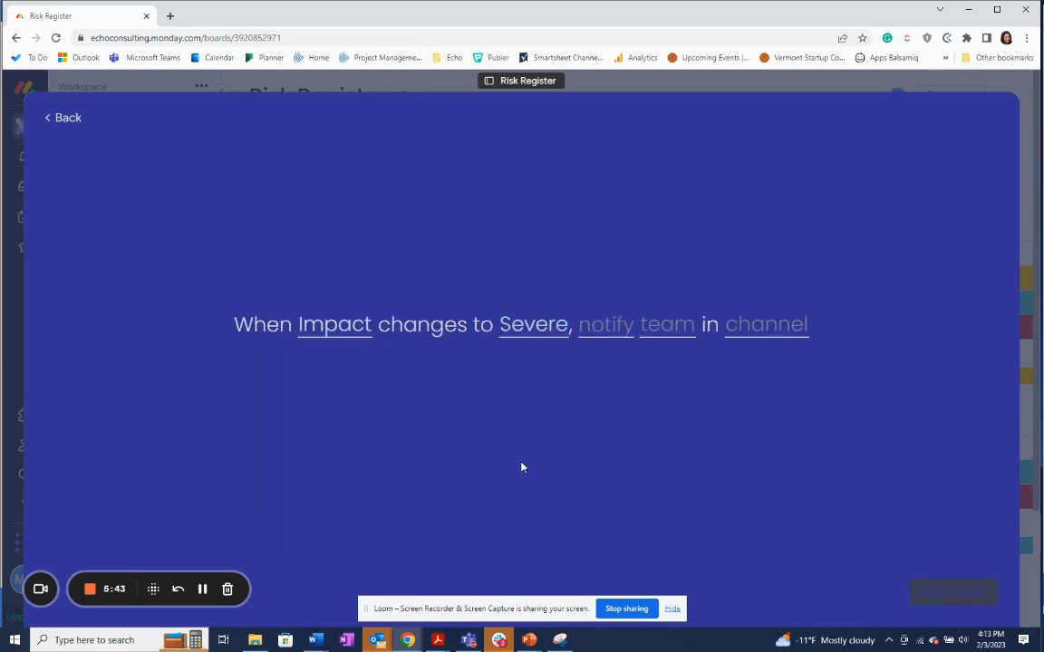
Complete the workflow to notify team Test in the General channel with the default message and add it to the board.
{"action": "left_click", "coordinate": [606, 333]}
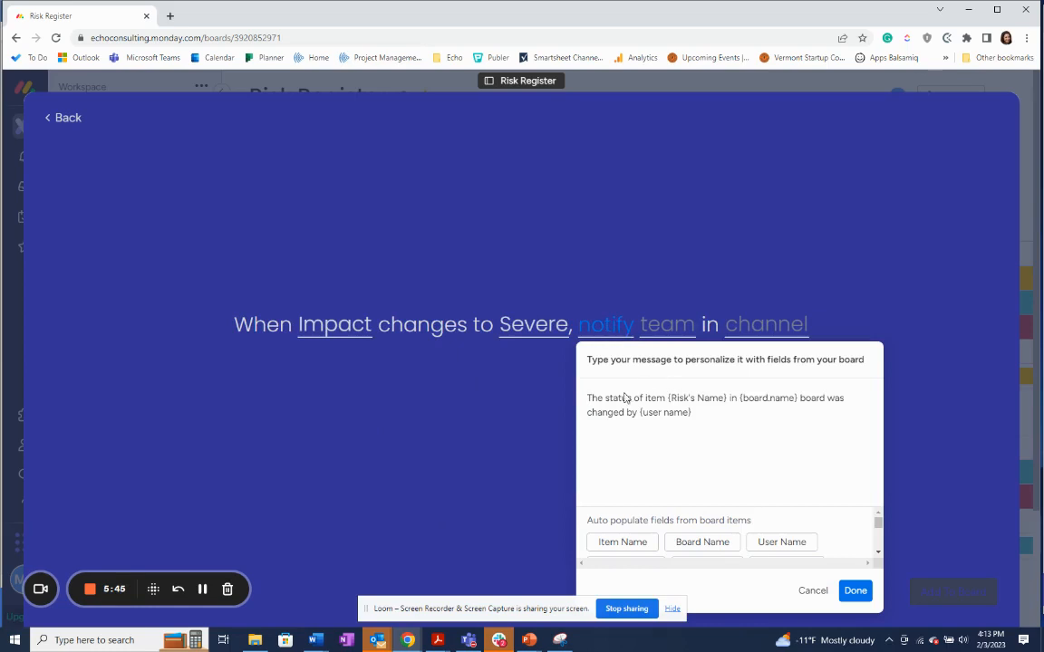
{"action": "left_click", "coordinate": [663, 339]}
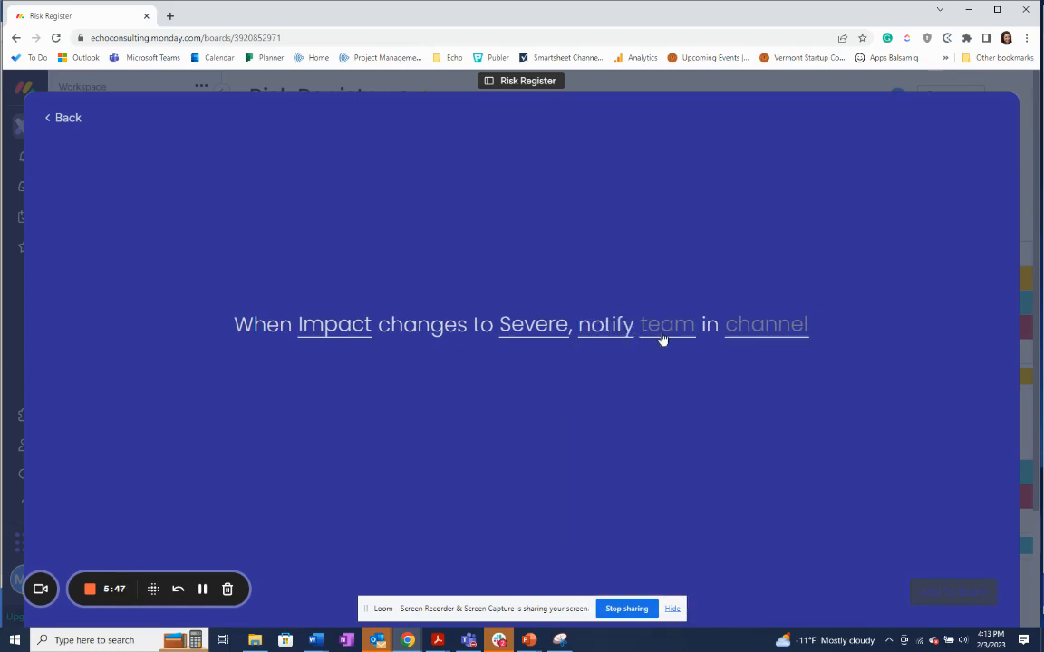
{"action": "left_click", "coordinate": [662, 339]}
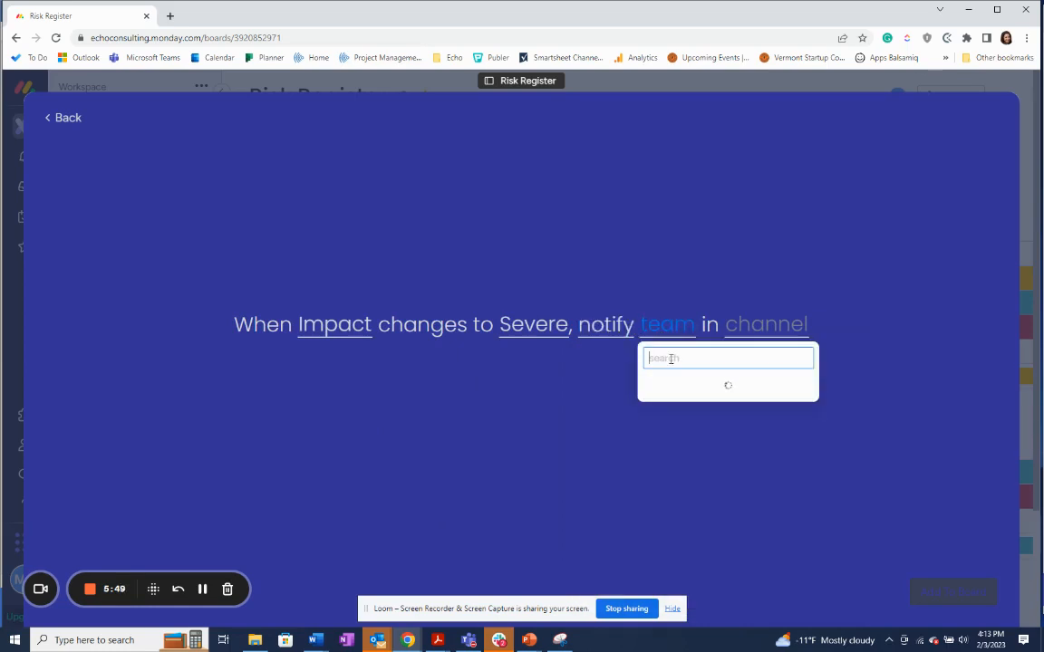
{"action": "type", "text": "test"}
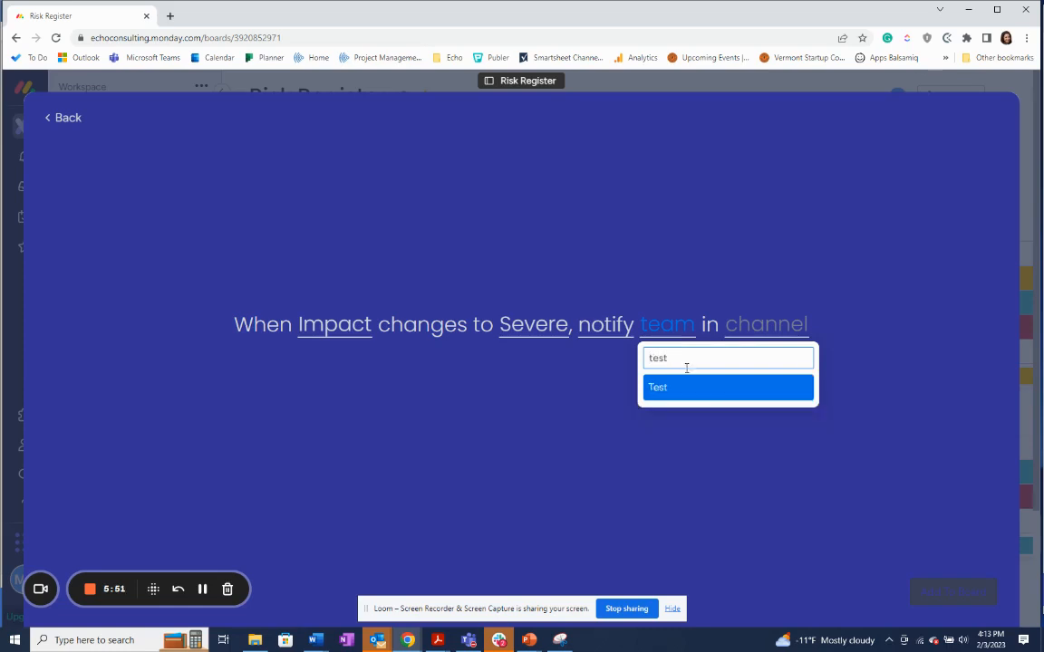
{"action": "left_click", "coordinate": [703, 390]}
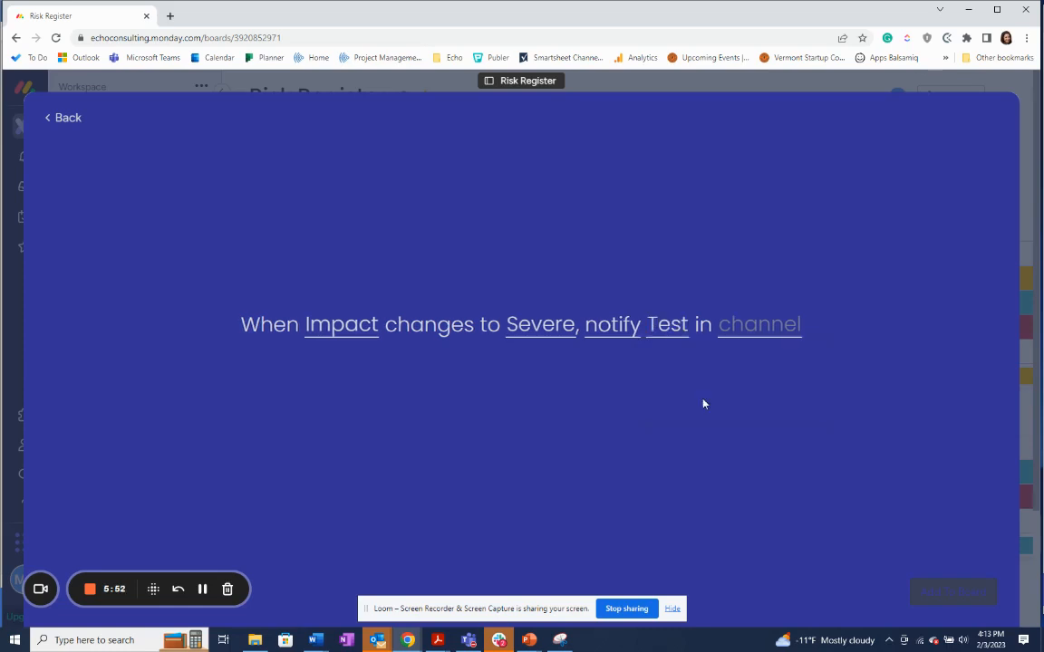
{"action": "left_click", "coordinate": [757, 337]}
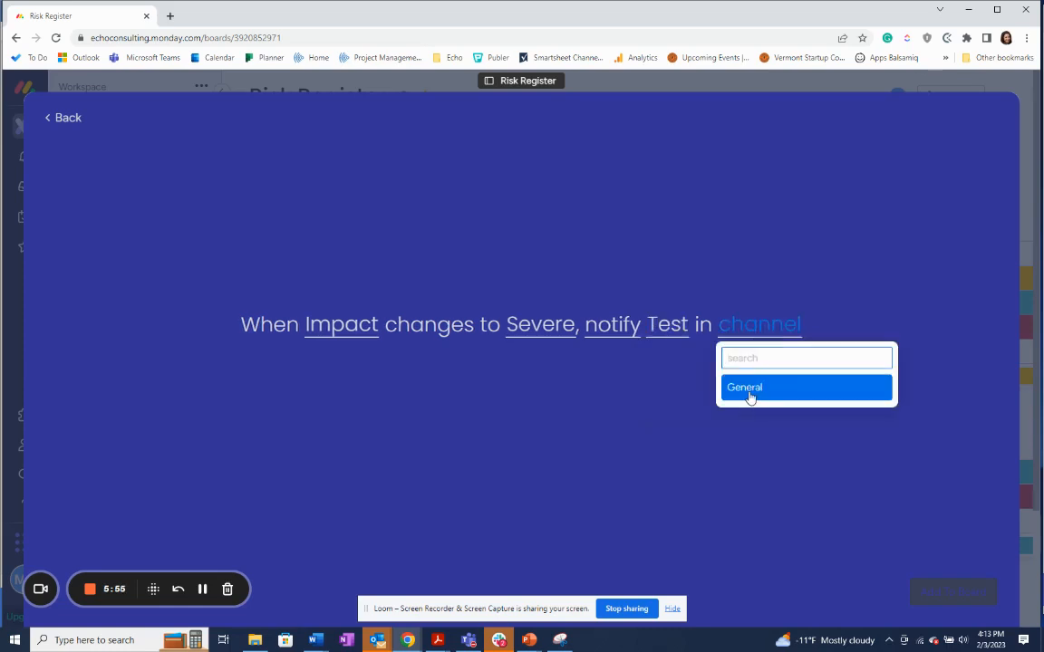
{"action": "left_click", "coordinate": [749, 397]}
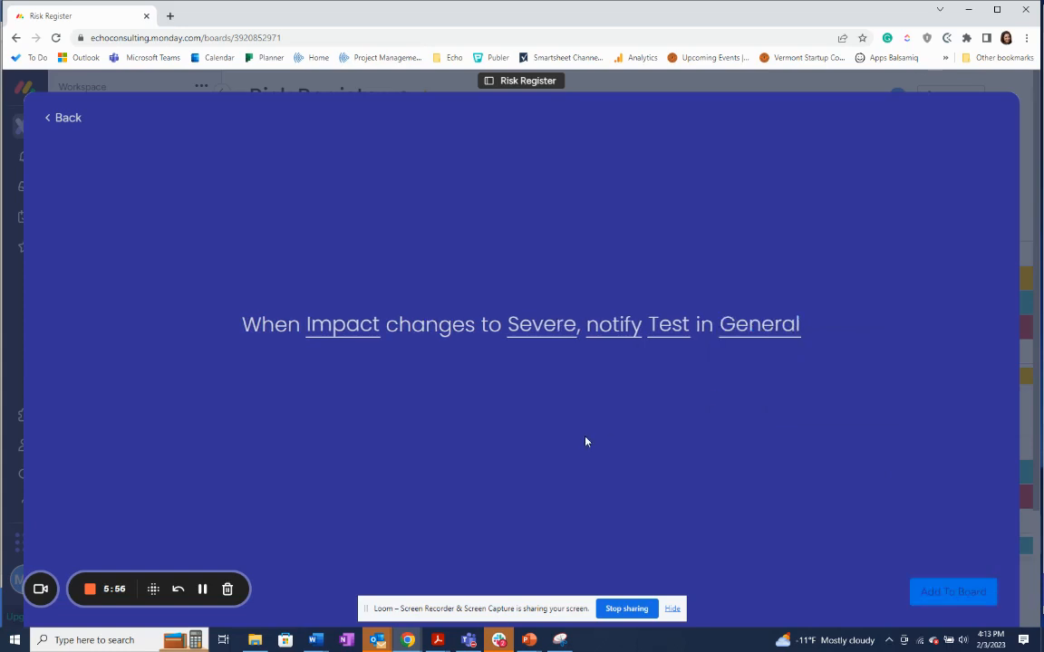
{"action": "left_click", "coordinate": [968, 601]}
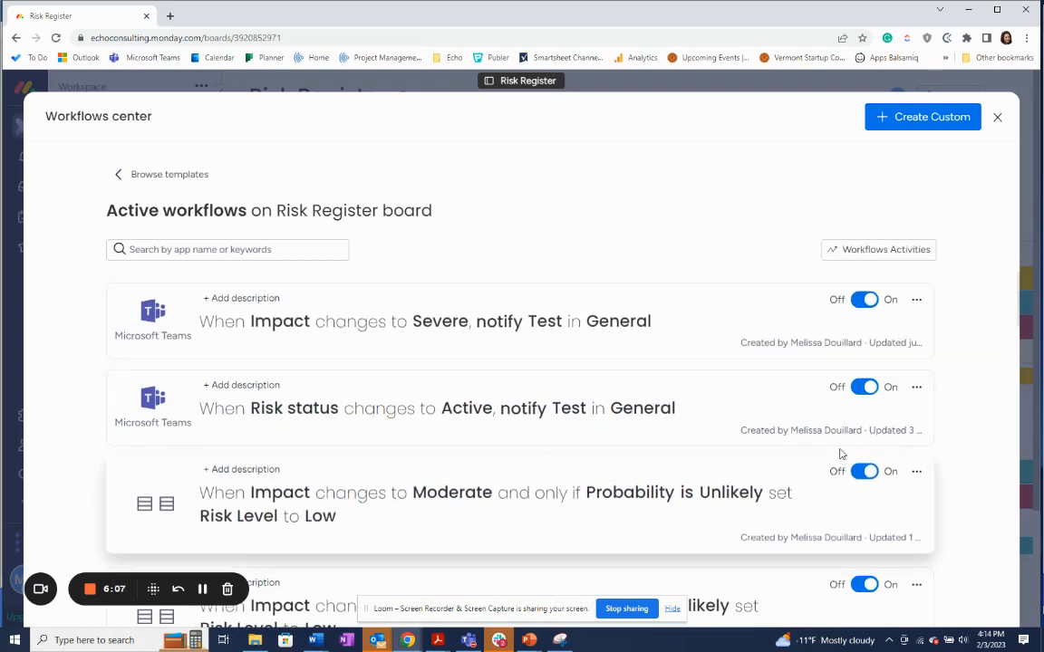
Review the management options of the active workflow triggered by Impact changing to Moderate, and close the workflows center.
{"action": "scroll", "coordinate": [870, 390], "scroll_direction": "down", "scroll_amount": 1}
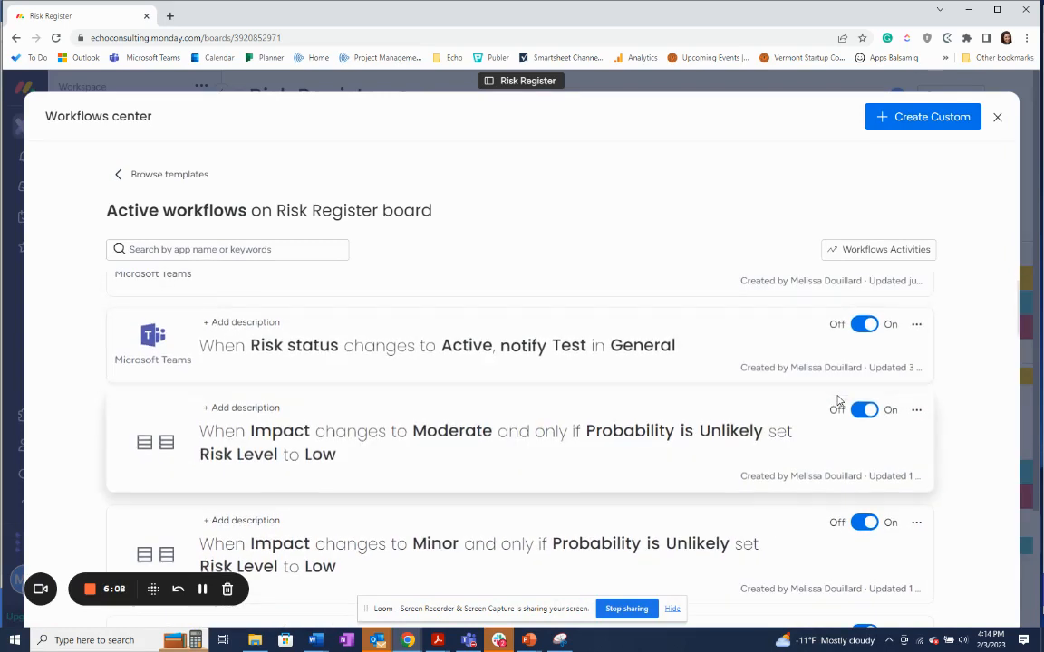
{"action": "left_click", "coordinate": [917, 410]}
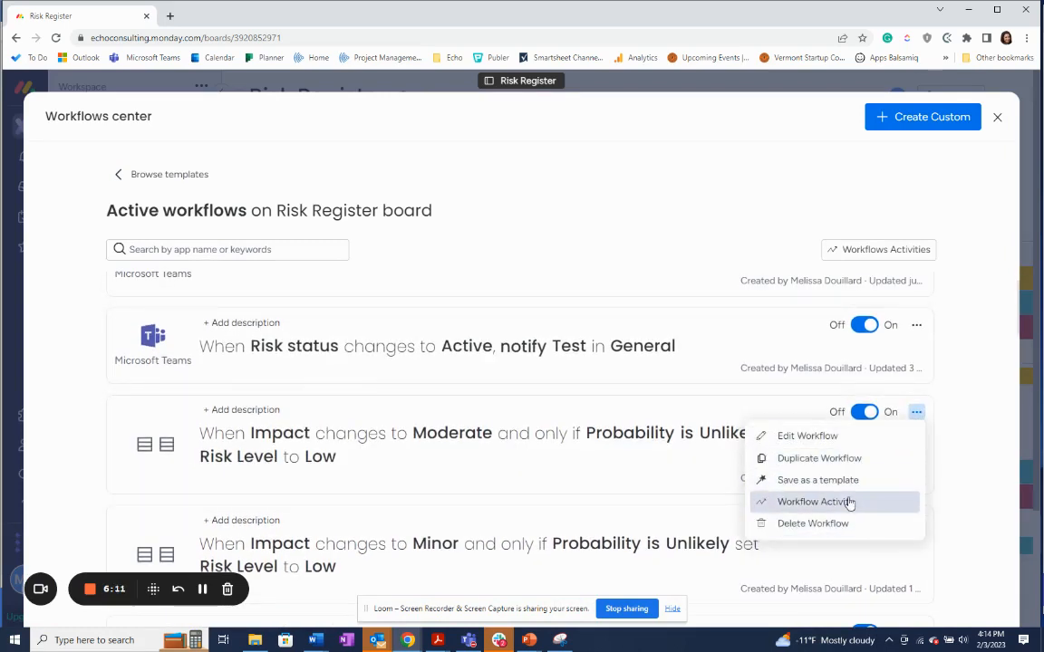
{"action": "left_click", "coordinate": [856, 192]}
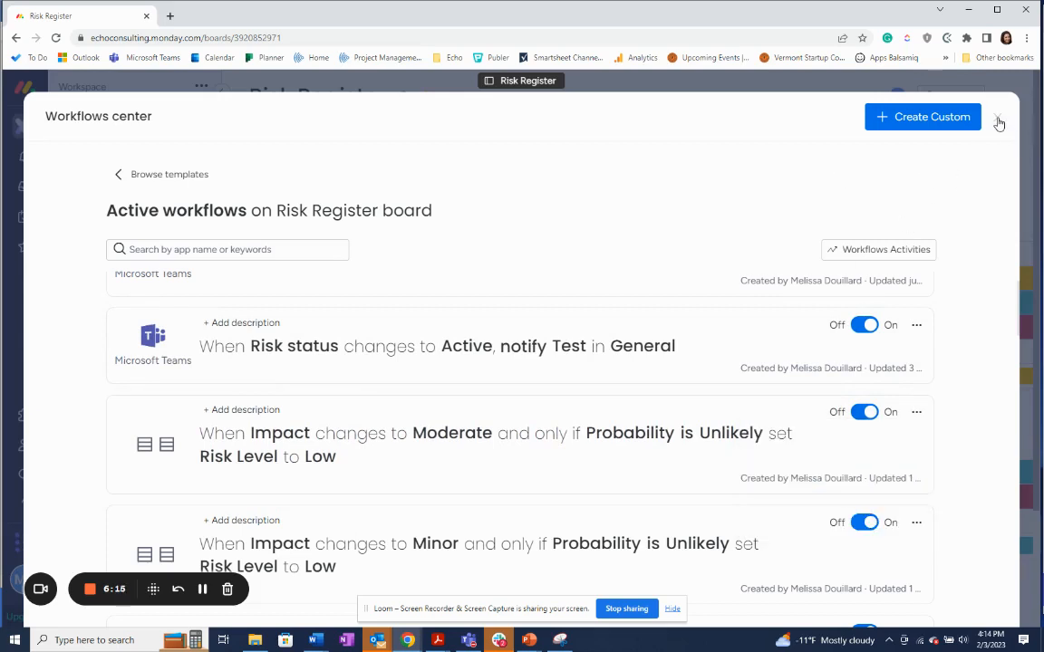
{"action": "left_click", "coordinate": [175, 181]}
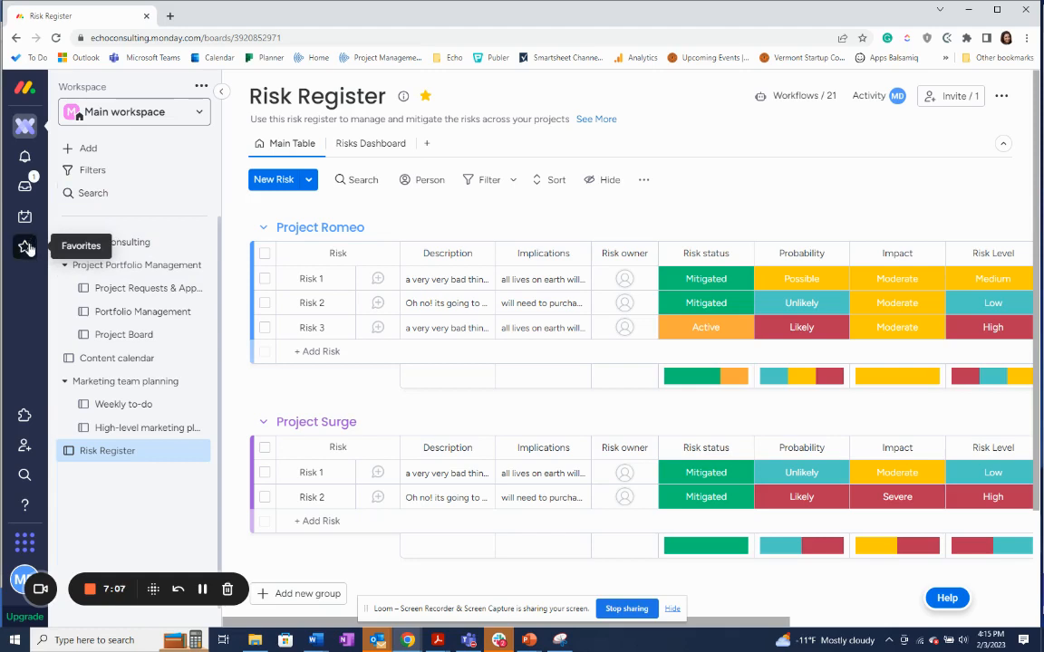
Search the Main workspace's boards for "week".
{"action": "left_click", "coordinate": [91, 193]}
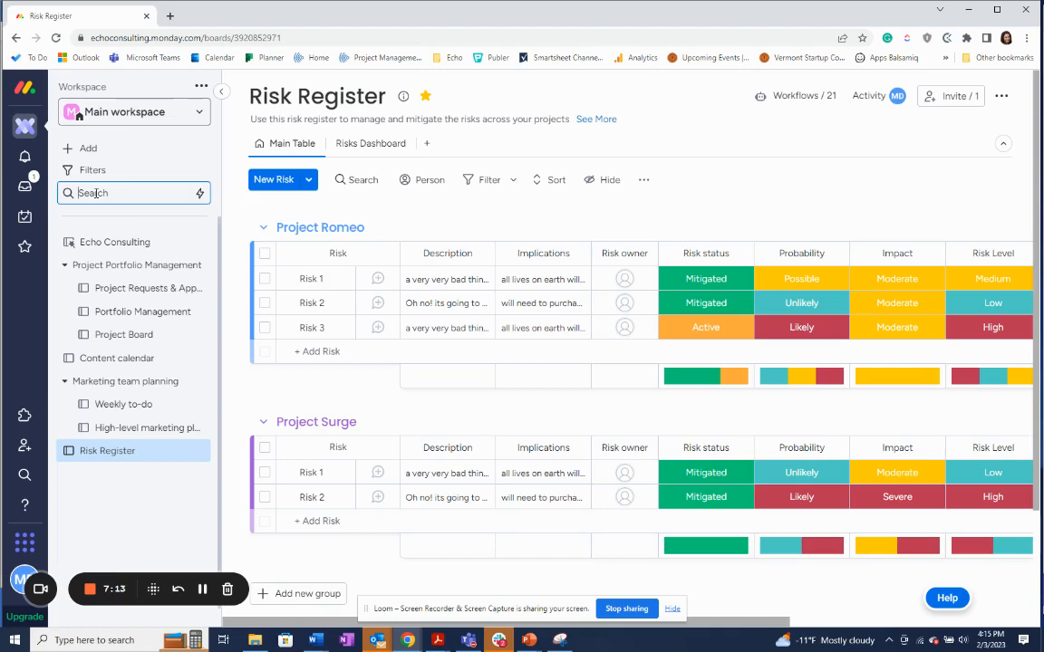
{"action": "left_click", "coordinate": [24, 133]}
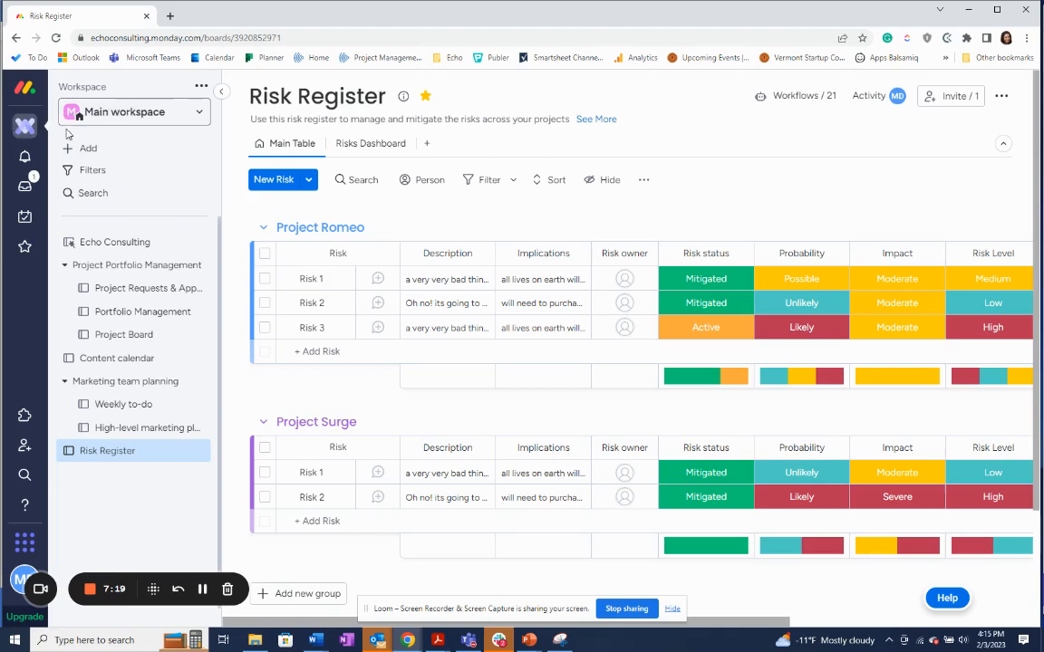
{"action": "left_click", "coordinate": [86, 194]}
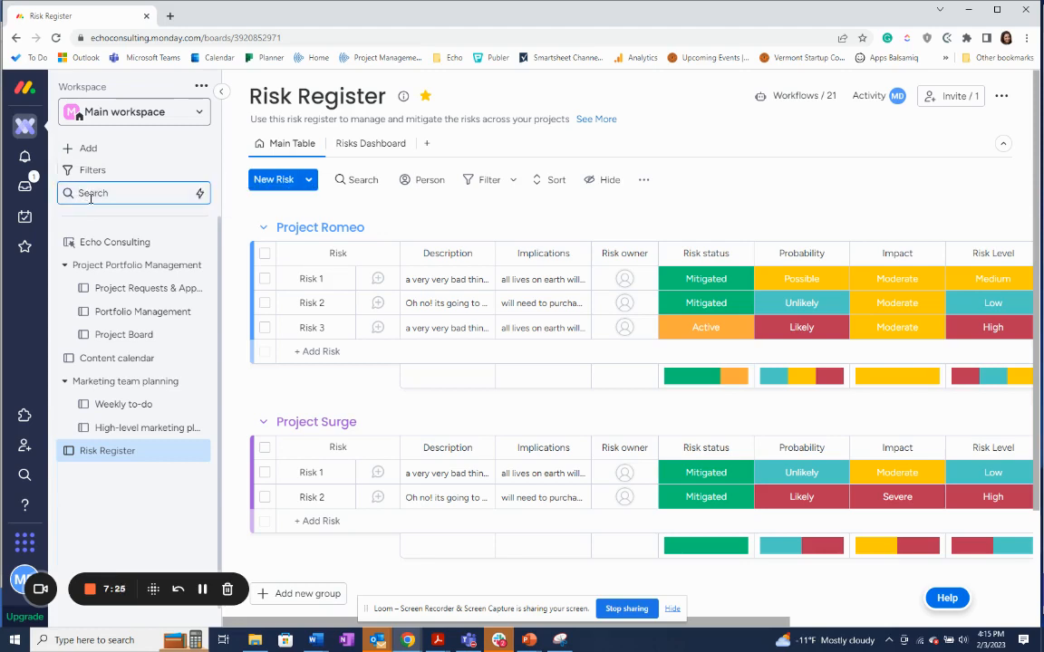
{"action": "type", "text": "week"}
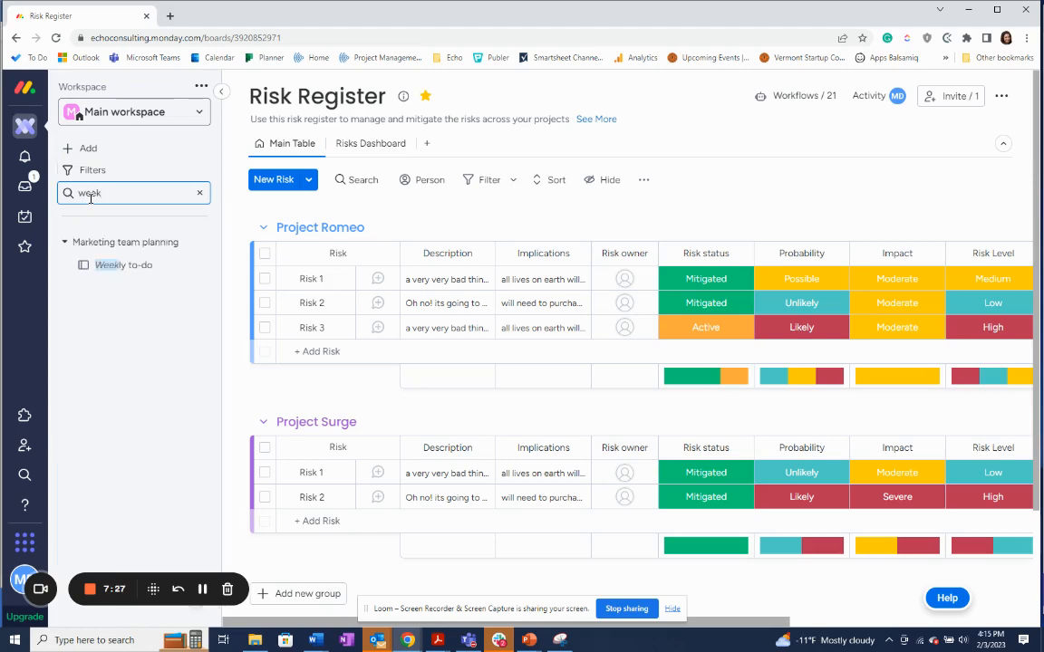